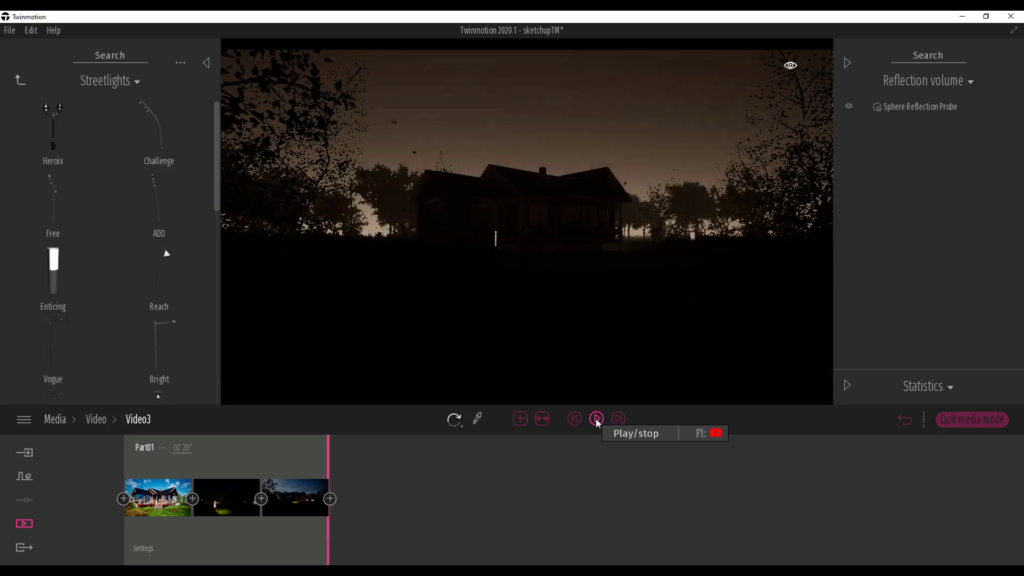
- Replace the clip's third keyframe with a new one that views the house from farther away
{"action": "left_click", "coordinate": [288, 471]}
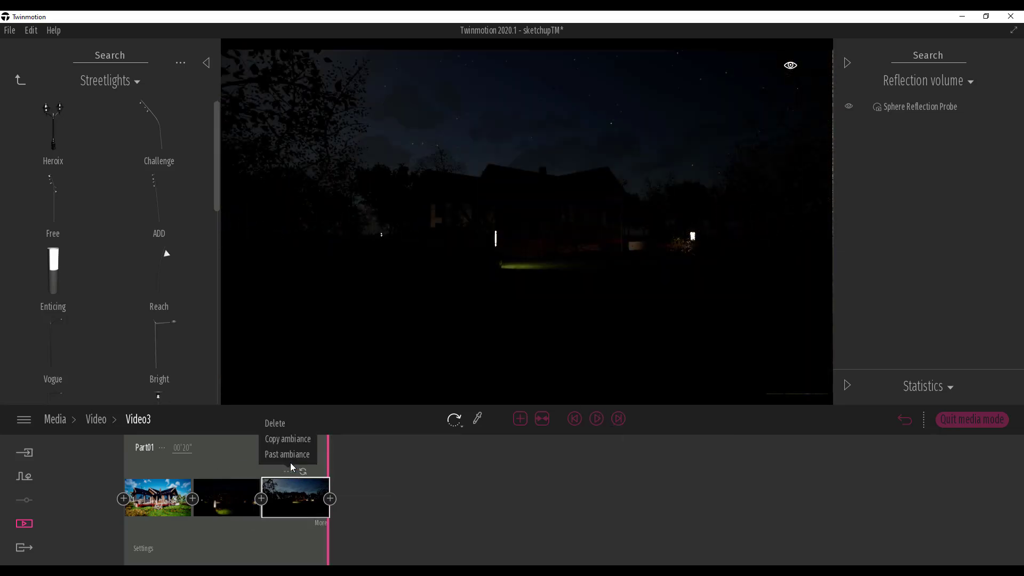
{"action": "left_click", "coordinate": [274, 423]}
{"action": "left_click", "coordinate": [160, 493]}
{"action": "left_click_drag", "start_coordinate": [128, 544], "coordinate": [259, 552]}
{"action": "left_click", "coordinate": [261, 499]}
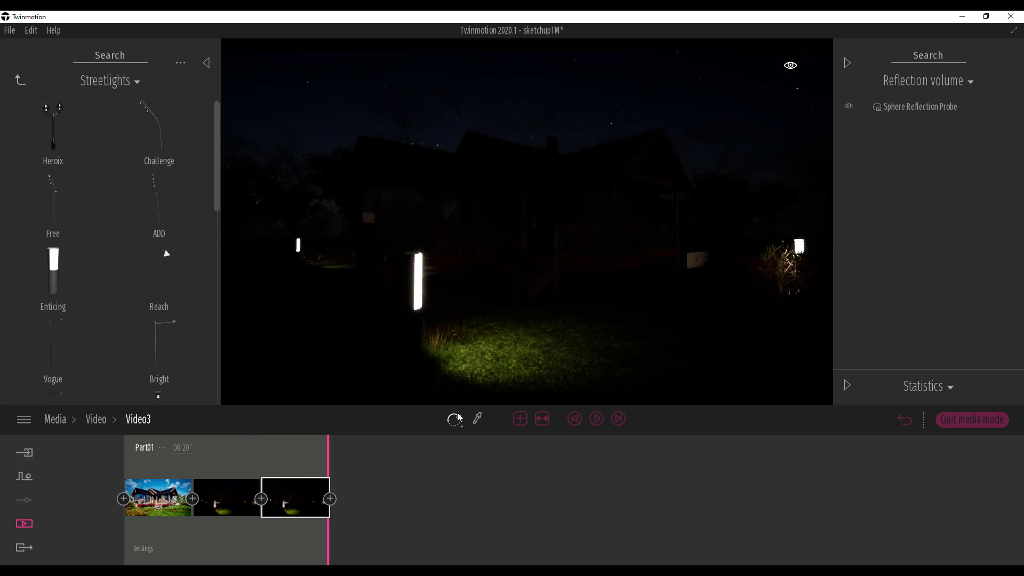
{"action": "scroll", "coordinate": [531, 315], "scroll_direction": "down", "scroll_amount": 10}
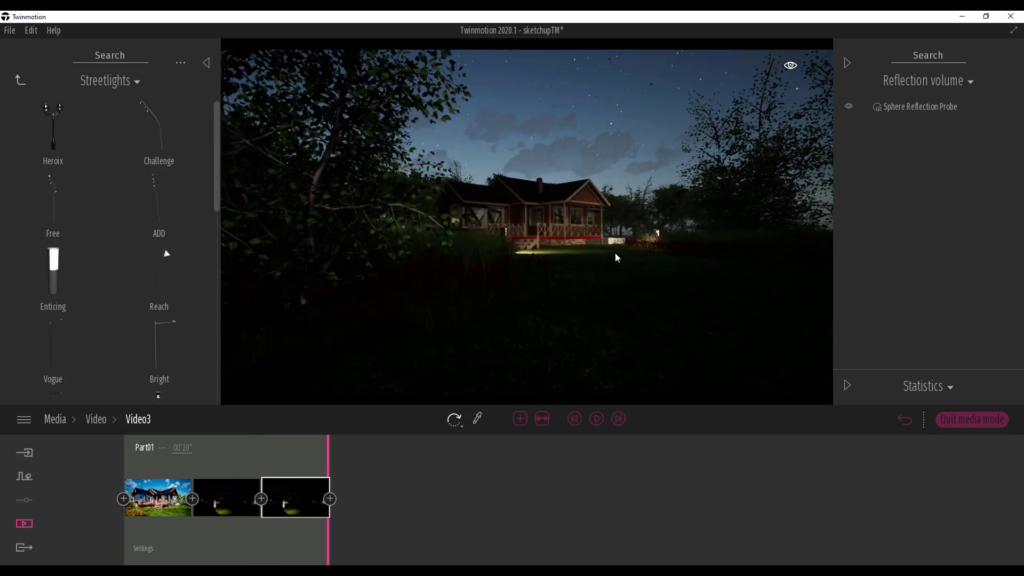
{"action": "left_click", "coordinate": [303, 473]}
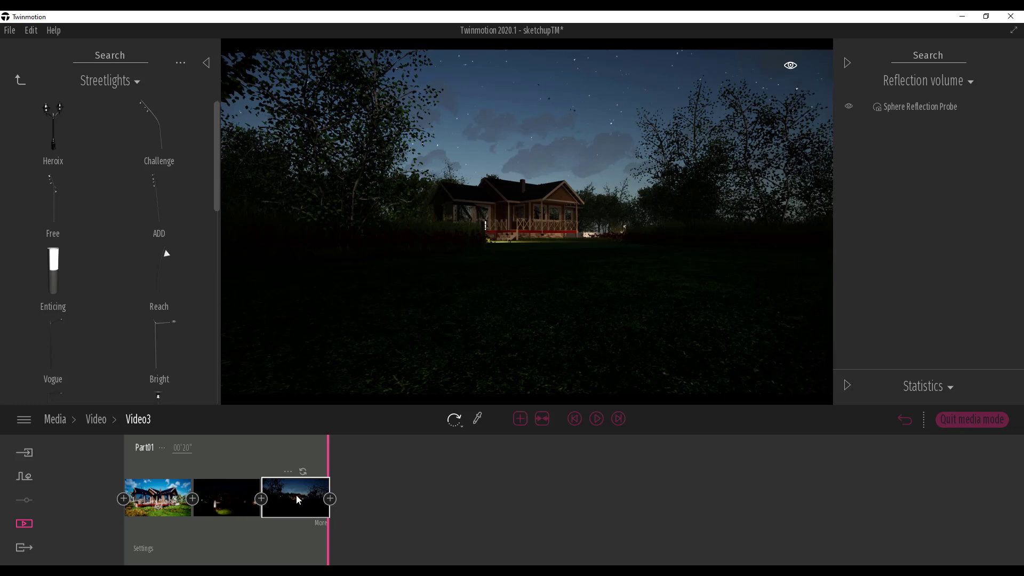
- Set the third keyframe's north offset to 316° and its day time to 00:00
{"action": "left_click", "coordinate": [320, 524]}
{"action": "left_click", "coordinate": [348, 483]}
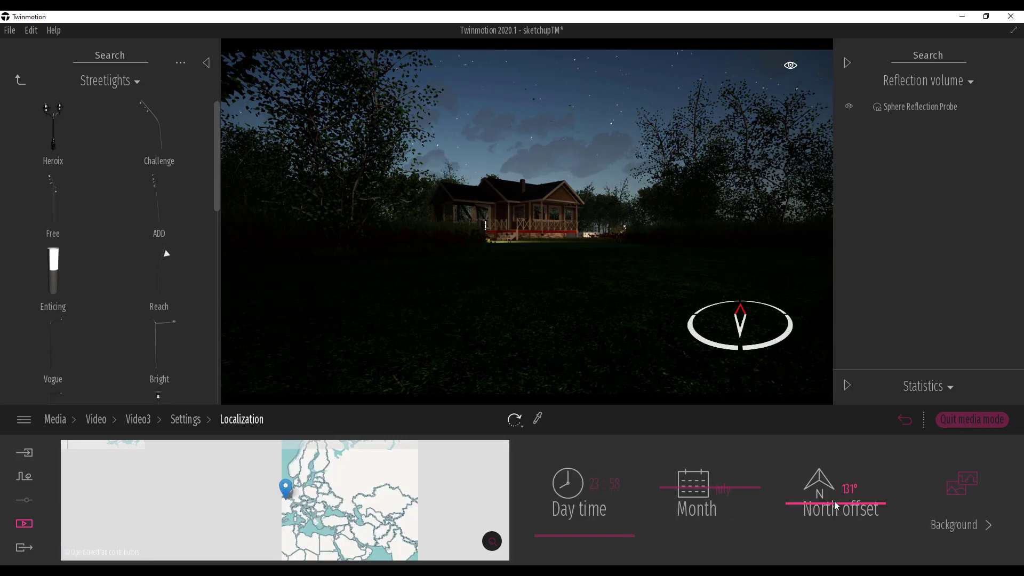
{"action": "left_click_drag", "start_coordinate": [834, 493], "coordinate": [824, 457]}
{"action": "left_click_drag", "start_coordinate": [609, 535], "coordinate": [610, 443]}
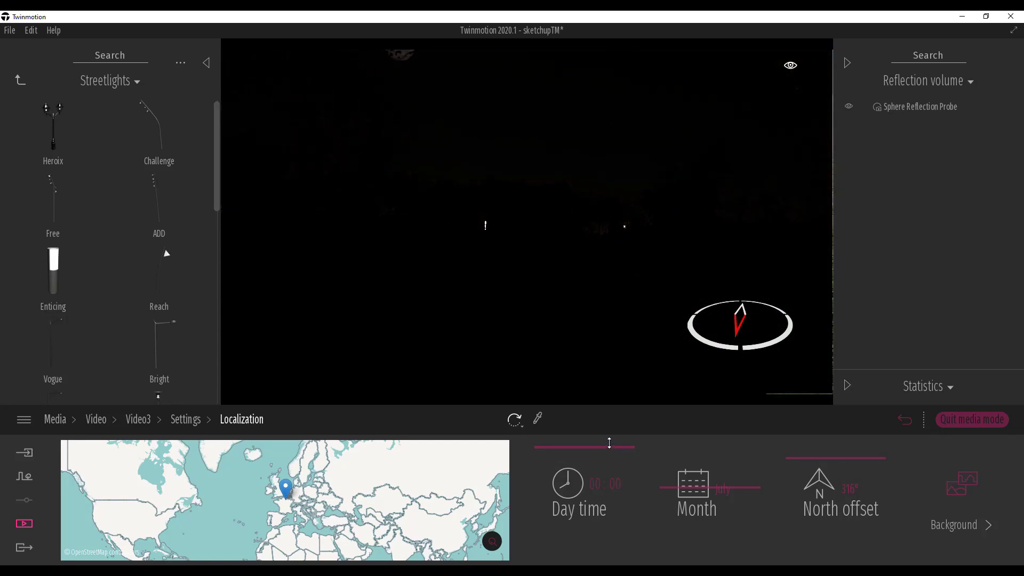
- Set the third keyframe's weather between sunny and cloudy, and shift its season toward winter
{"action": "left_click", "coordinate": [185, 420]}
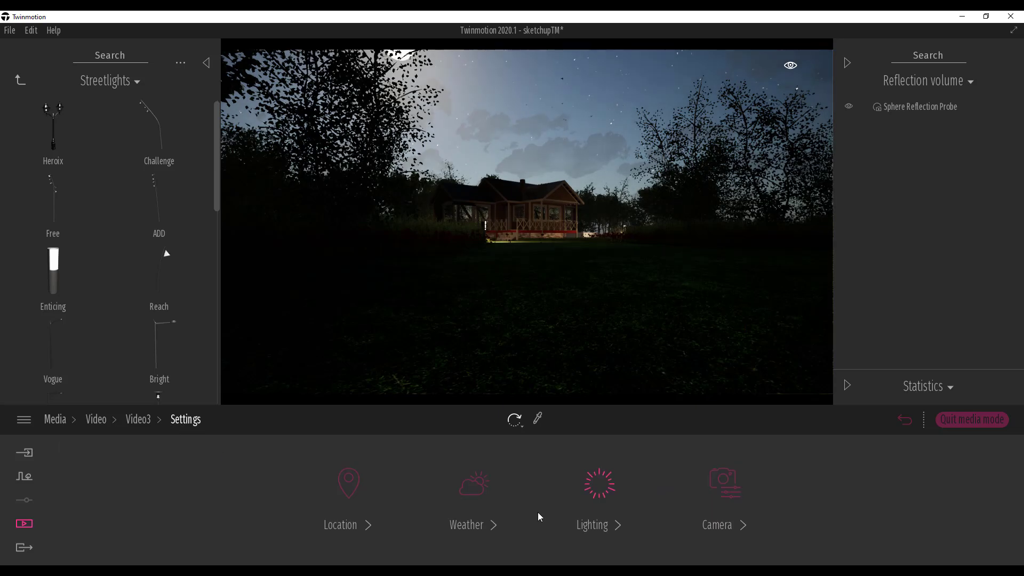
{"action": "left_click", "coordinate": [469, 523]}
{"action": "mouse_move", "coordinate": [135, 518]}
{"action": "left_mouse_down"}
{"action": "mouse_move", "coordinate": [118, 516]}
{"action": "mouse_move", "coordinate": [196, 527]}
{"action": "left_mouse_up"}
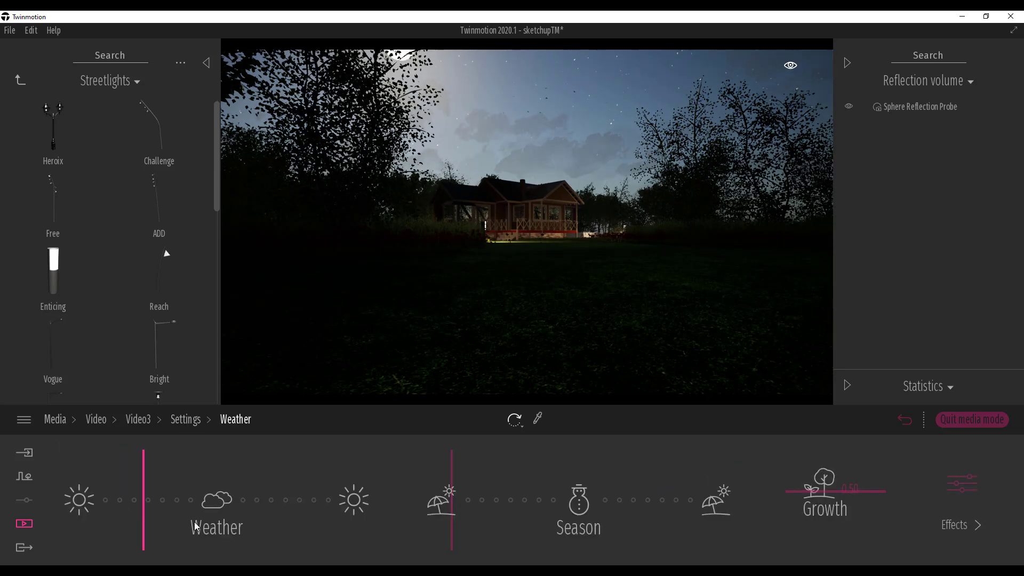
{"action": "left_click_drag", "start_coordinate": [455, 537], "coordinate": [576, 538]}
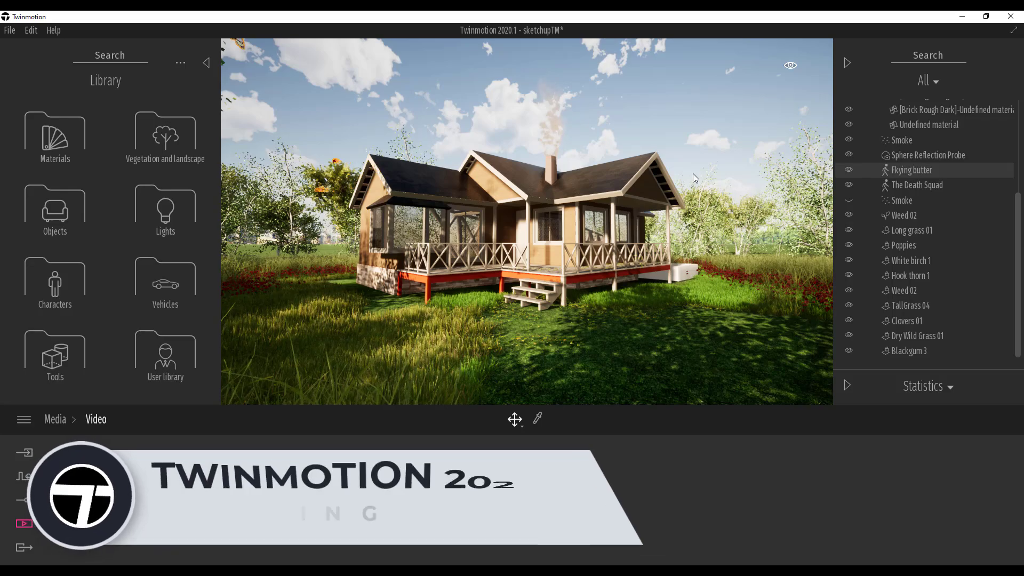
- Try the scene at day times 06:25 and 09:38
{"action": "left_click", "coordinate": [790, 66]}
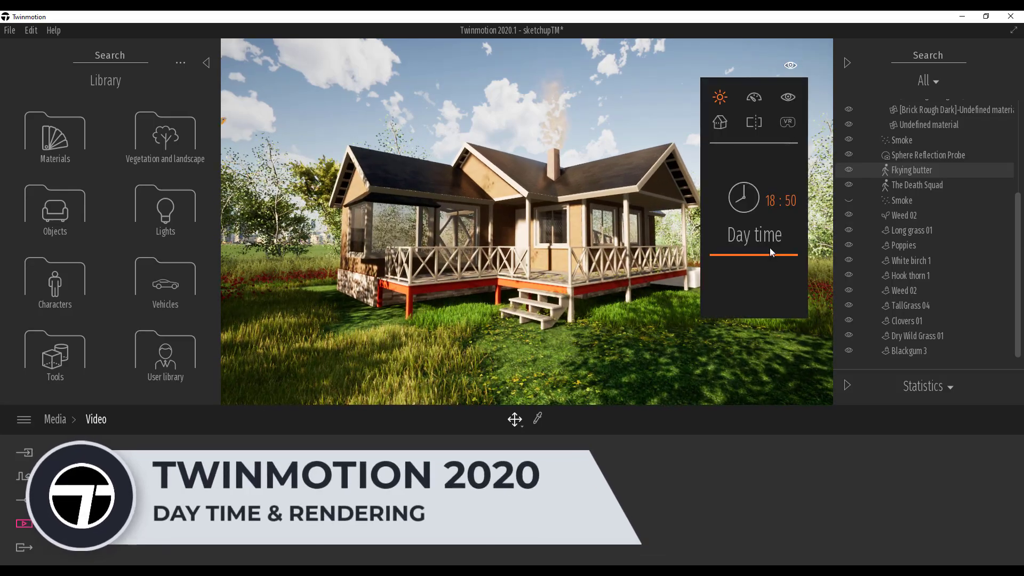
{"action": "left_click_drag", "start_coordinate": [767, 247], "coordinate": [765, 193]}
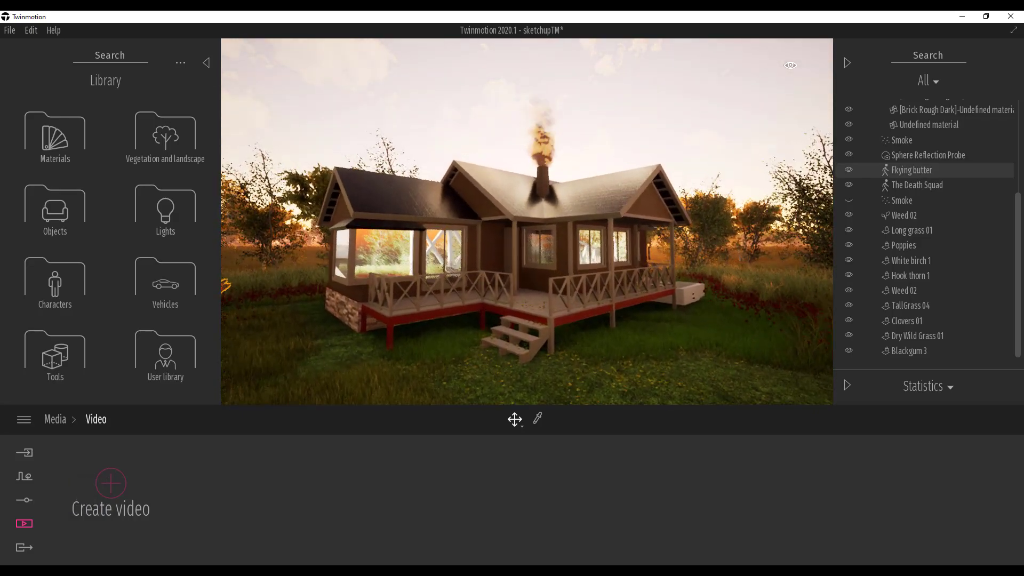
{"action": "mouse_move", "coordinate": [789, 66]}
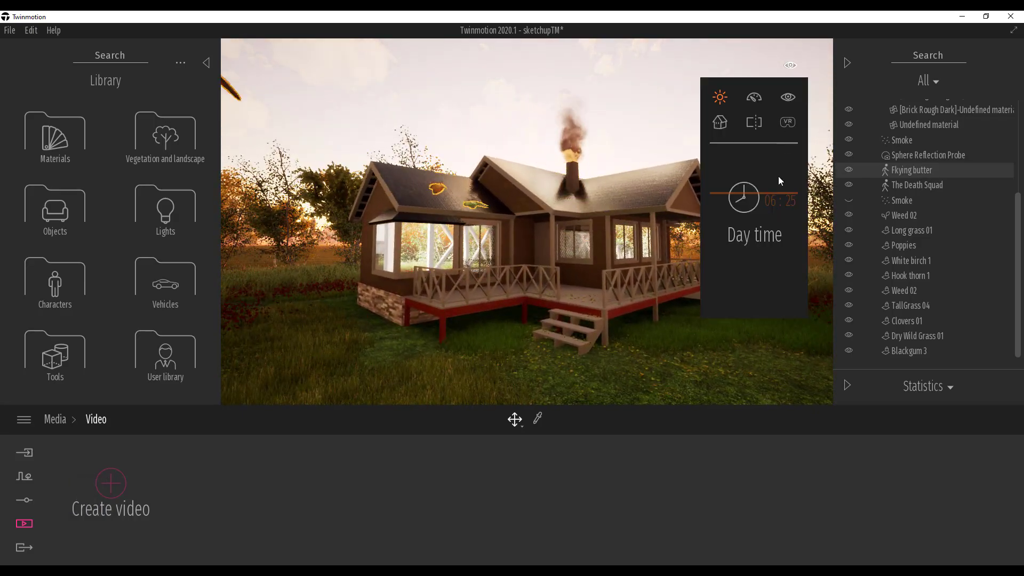
{"action": "left_click_drag", "start_coordinate": [756, 200], "coordinate": [756, 160]}
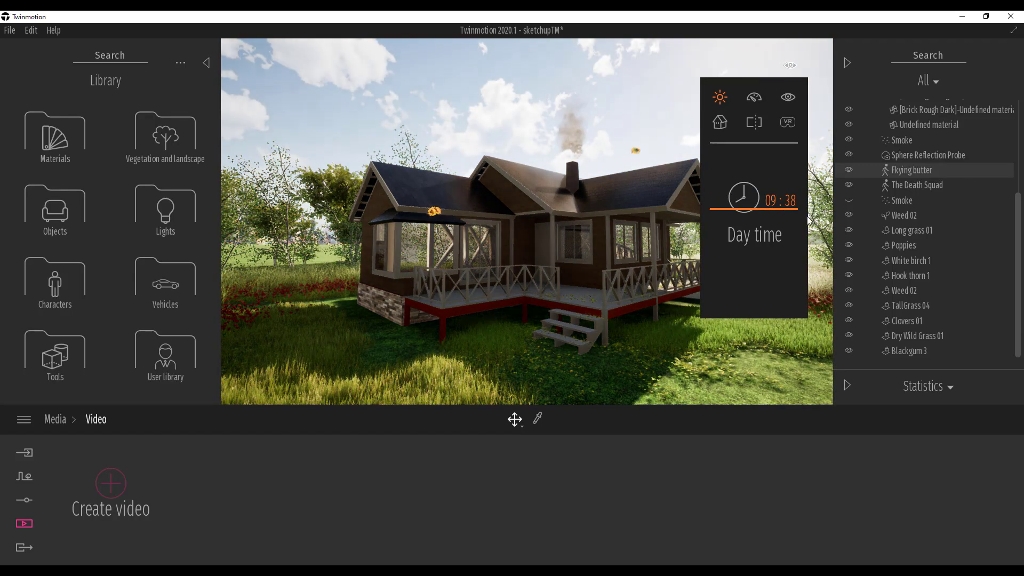
- Hide the chimney smoke and set the scene's day time to 05:40
{"action": "left_click", "coordinate": [848, 140]}
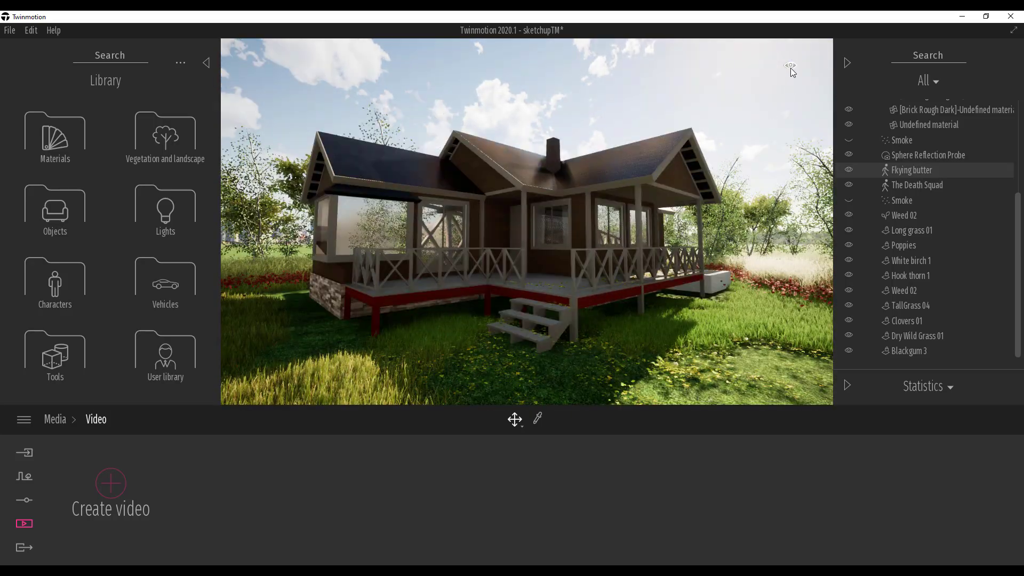
{"action": "mouse_move", "coordinate": [789, 67]}
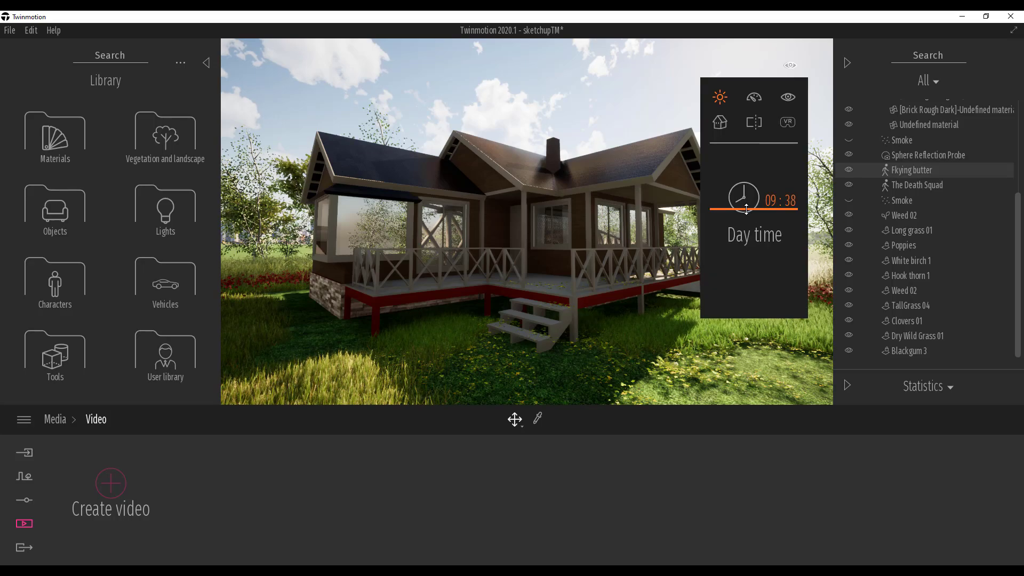
{"action": "left_click_drag", "start_coordinate": [746, 209], "coordinate": [744, 188]}
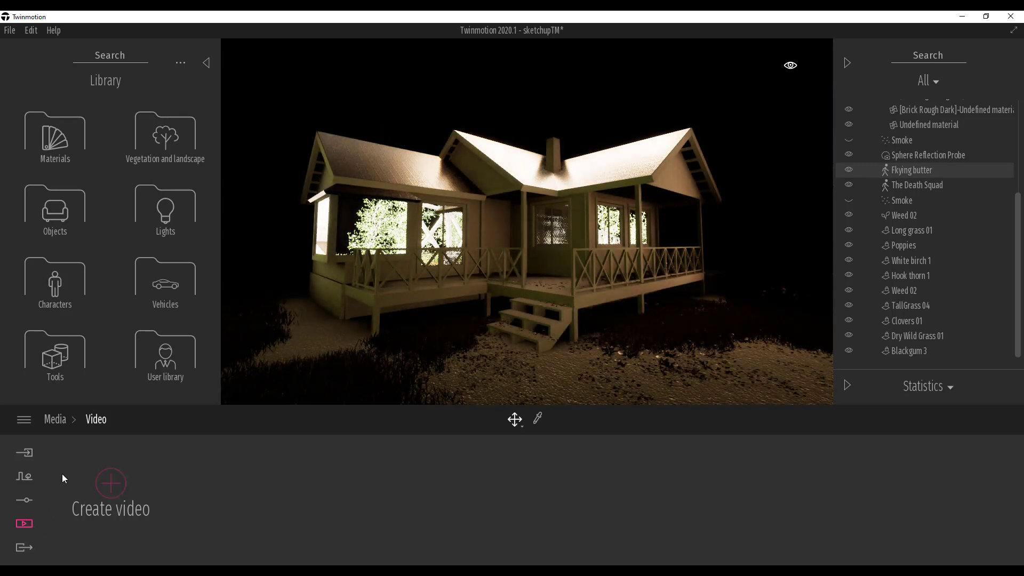
{"action": "left_click", "coordinate": [57, 421]}
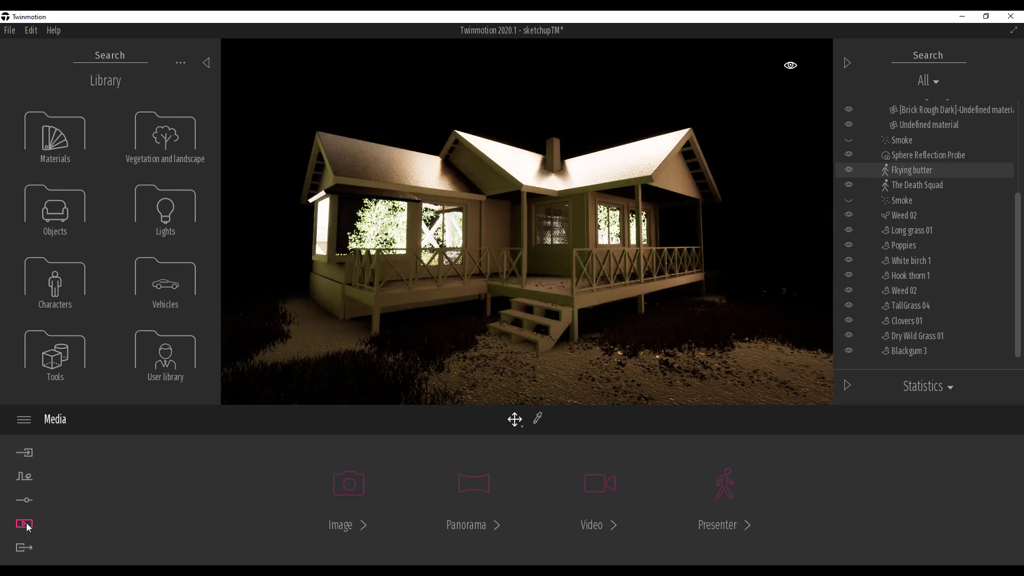
{"action": "left_click", "coordinate": [576, 489]}
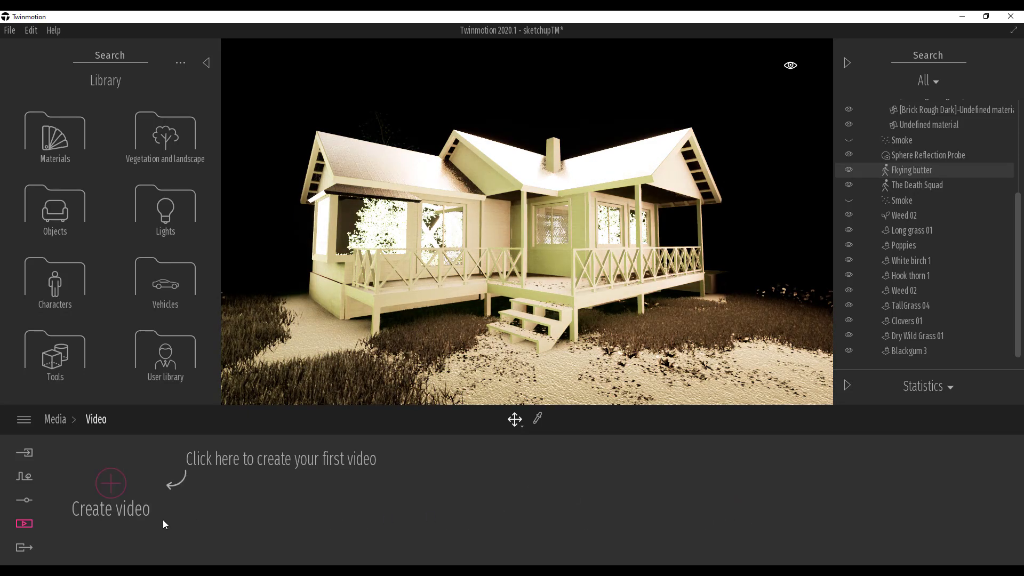
{"action": "left_click", "coordinate": [110, 486]}
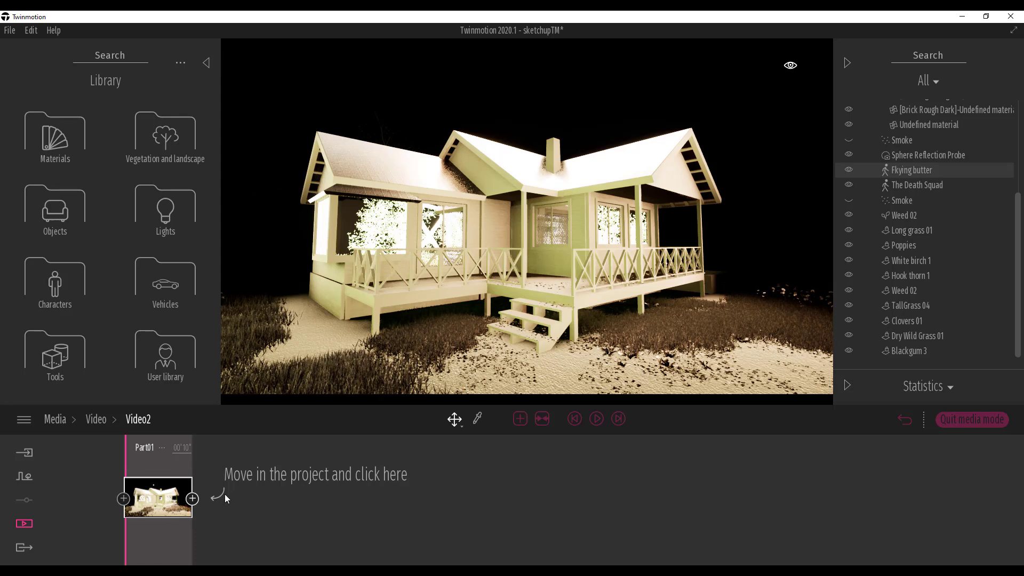
{"action": "mouse_move", "coordinate": [788, 68]}
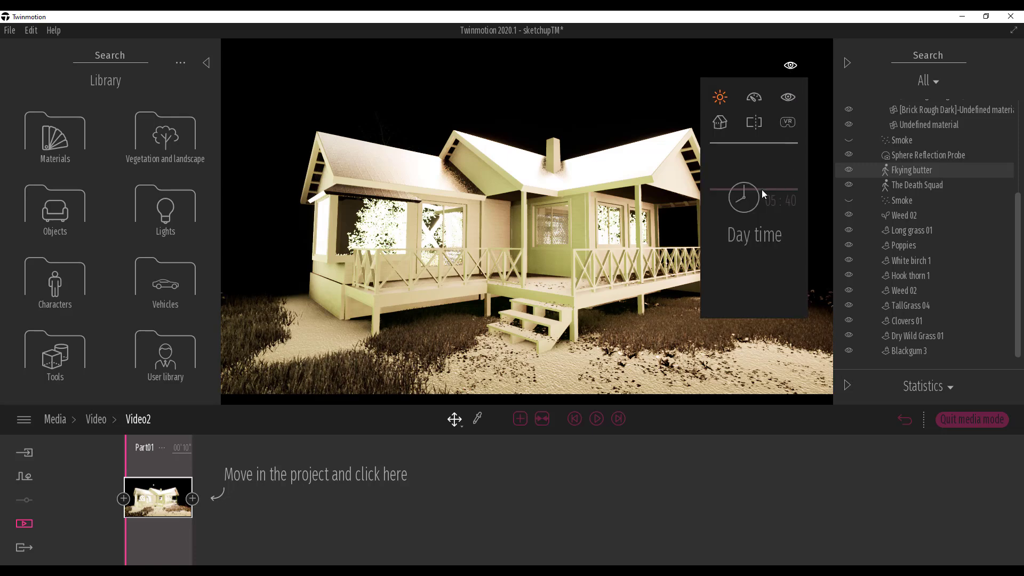
{"action": "left_click", "coordinate": [154, 474]}
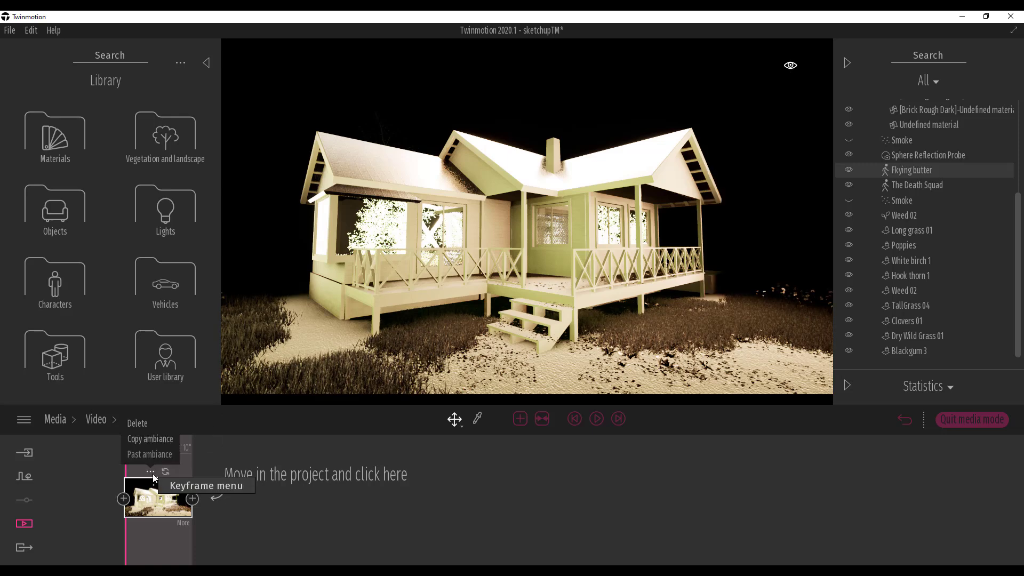
{"action": "left_click", "coordinate": [152, 436]}
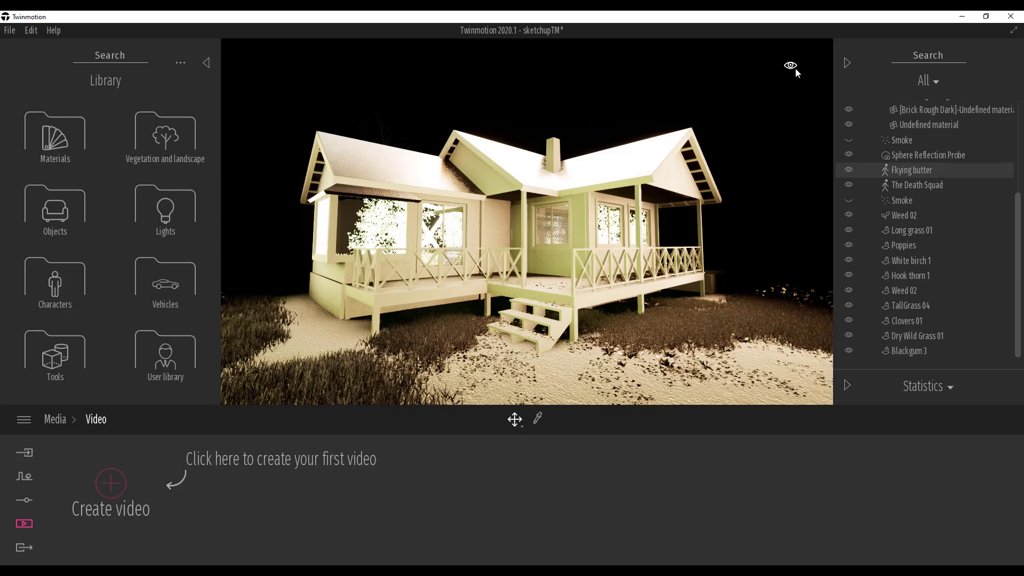
- Set the scene's day time to 15:40 and create a new video starting from the current view
{"action": "mouse_move", "coordinate": [789, 67]}
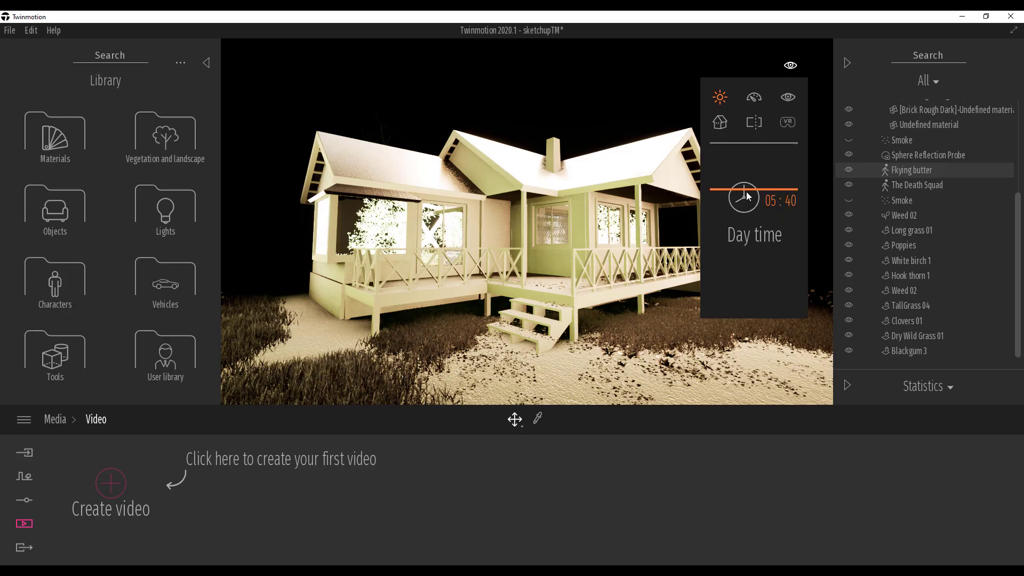
{"action": "left_click_drag", "start_coordinate": [746, 191], "coordinate": [759, 241]}
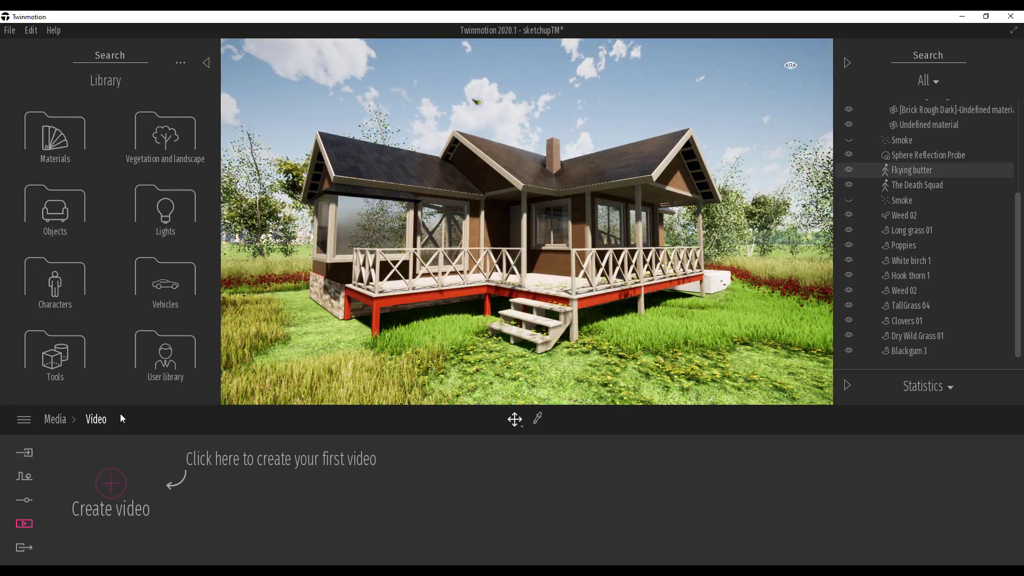
{"action": "left_click", "coordinate": [112, 484]}
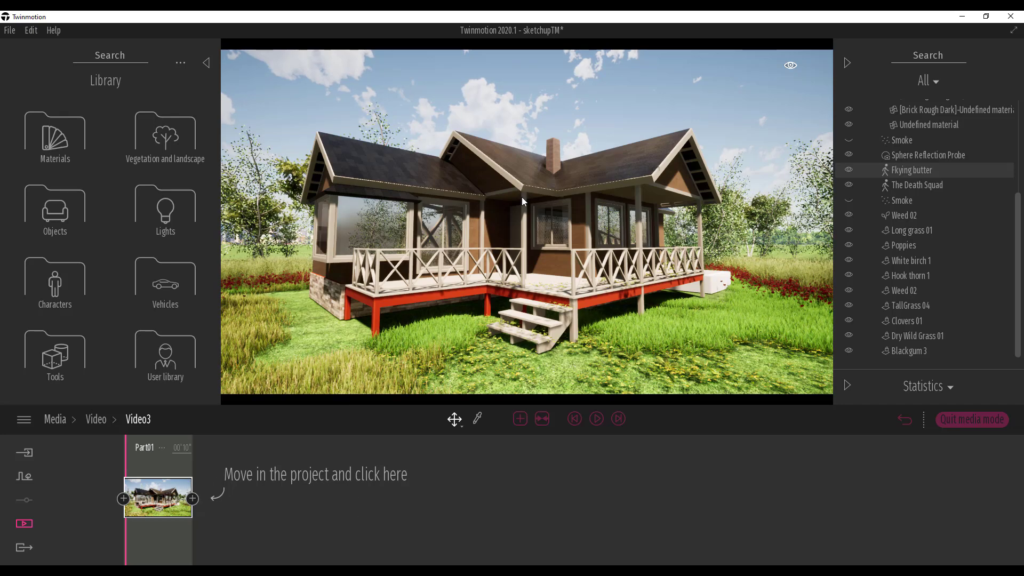
- Add a second keyframe looking at the house from higher and farther away, and play the clip from the first keyframe
{"action": "right_click_drag", "start_coordinate": [522, 196], "coordinate": [523, 148]}
{"action": "key", "text": "Down"}
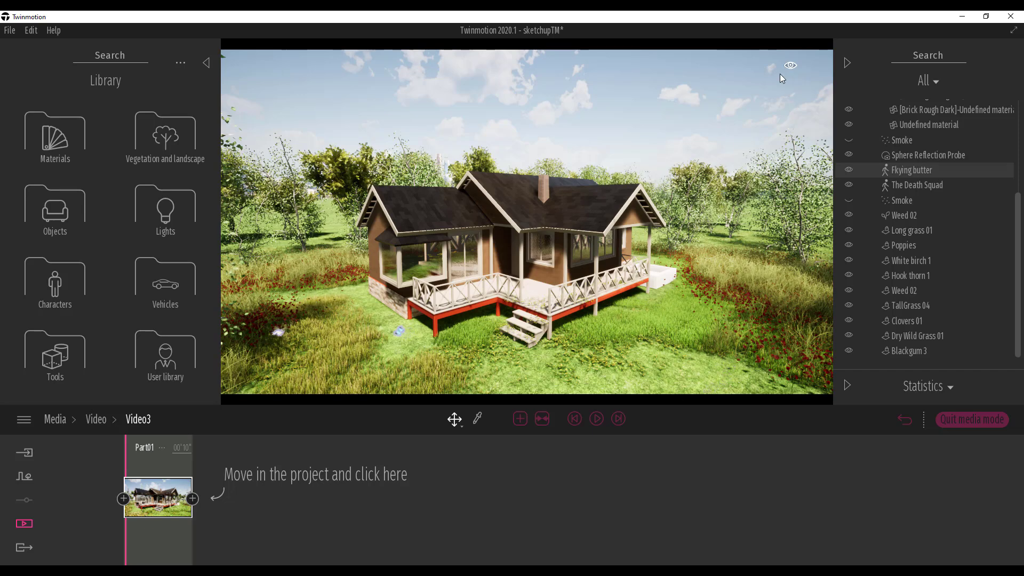
{"action": "mouse_move", "coordinate": [792, 67]}
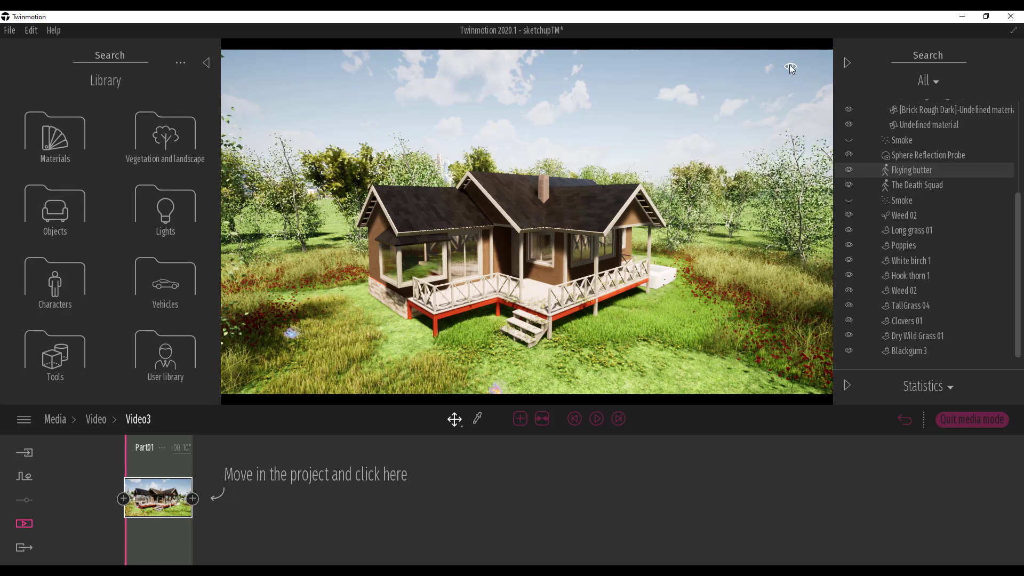
{"action": "left_click", "coordinate": [191, 498]}
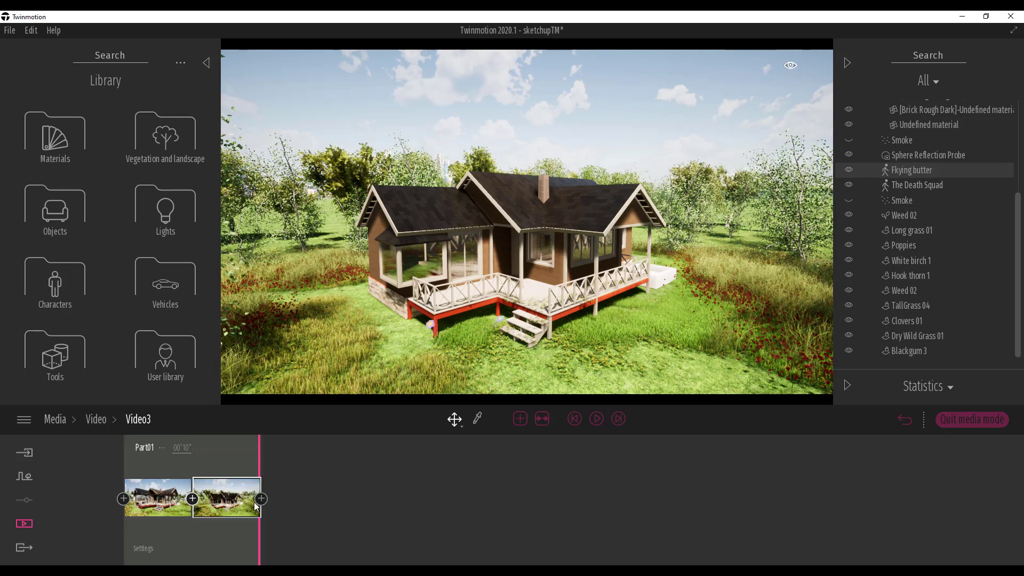
{"action": "left_click", "coordinate": [160, 504]}
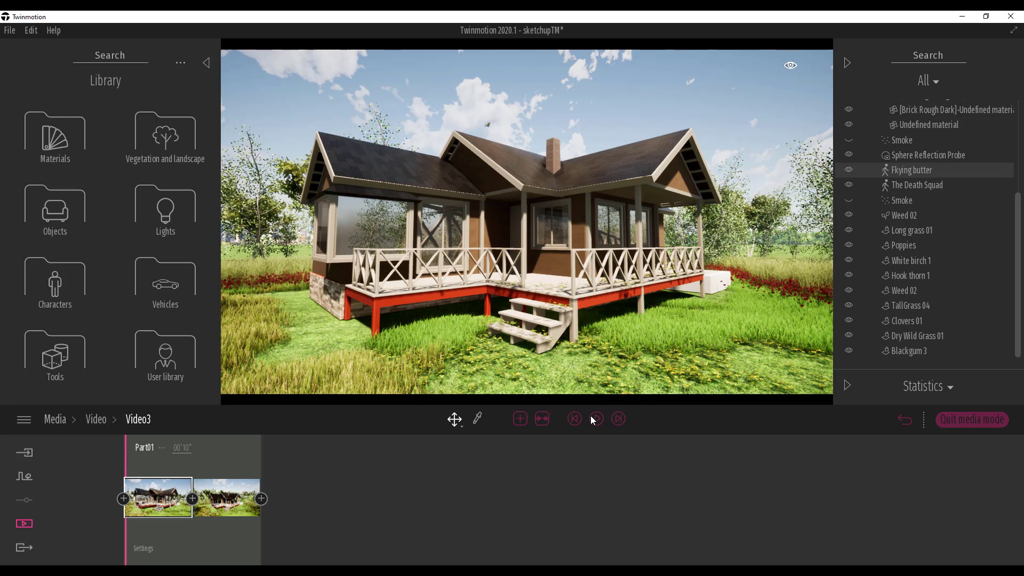
{"action": "left_click", "coordinate": [597, 419]}
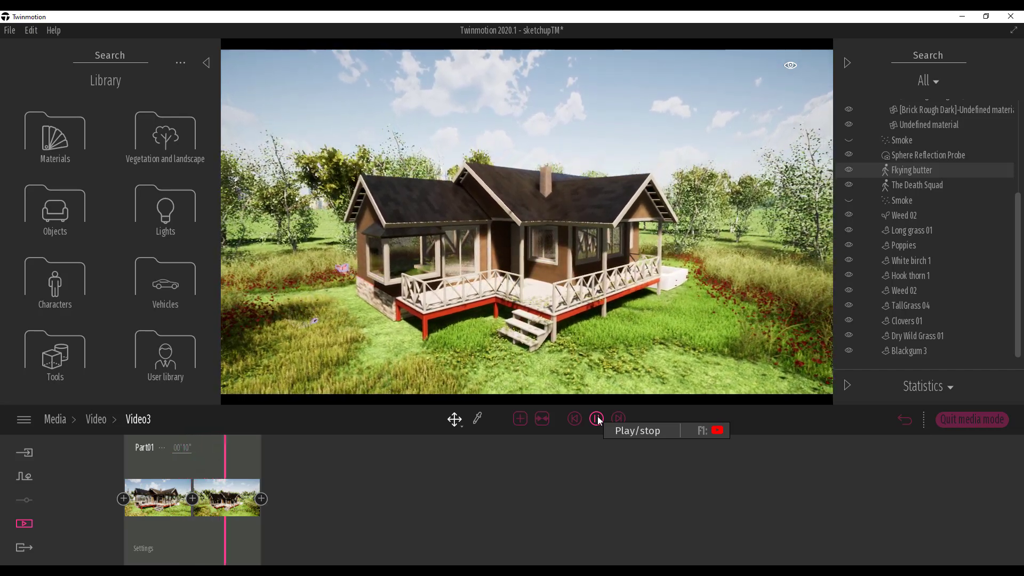
- Set the second keyframe's day time to 22:02 and its north offset to 131°
{"action": "left_click", "coordinate": [218, 479]}
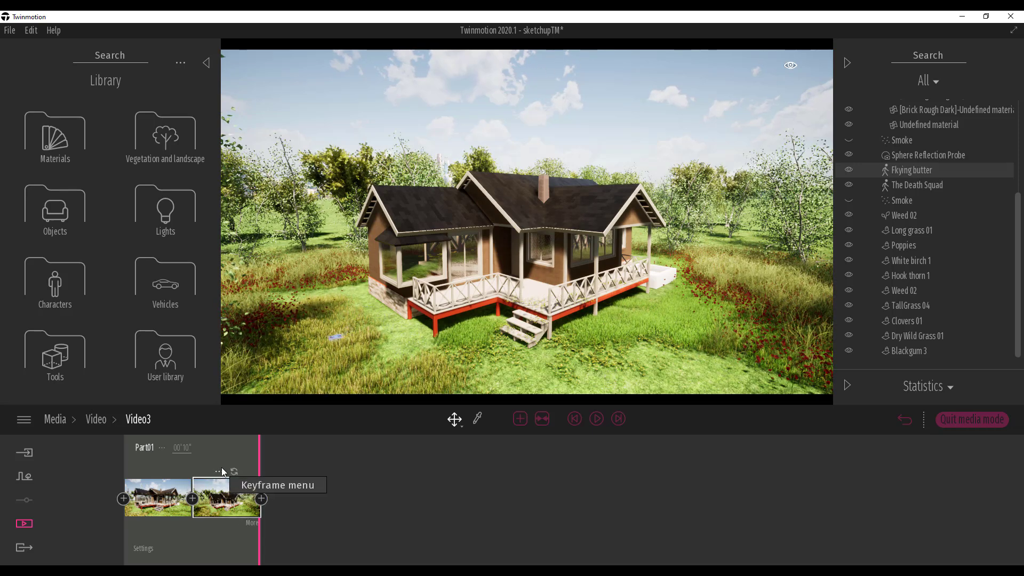
{"action": "left_click", "coordinate": [251, 522]}
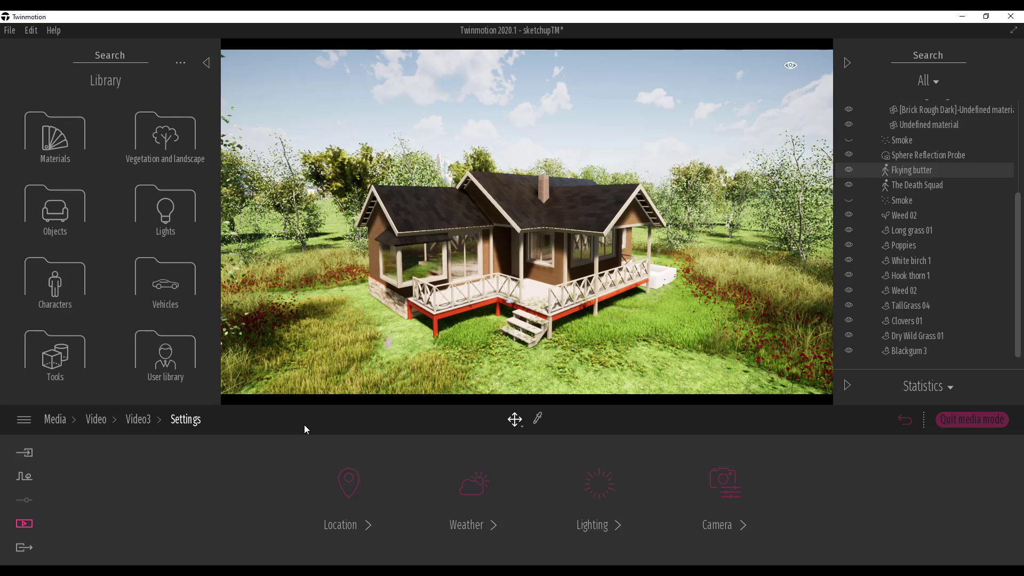
{"action": "left_click", "coordinate": [348, 483]}
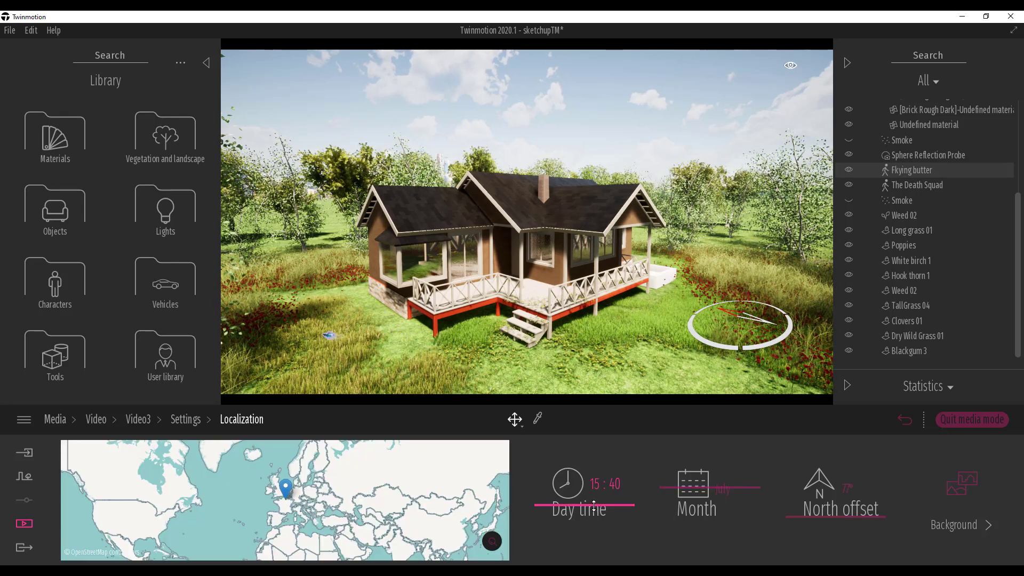
{"action": "left_click_drag", "start_coordinate": [593, 505], "coordinate": [605, 528]}
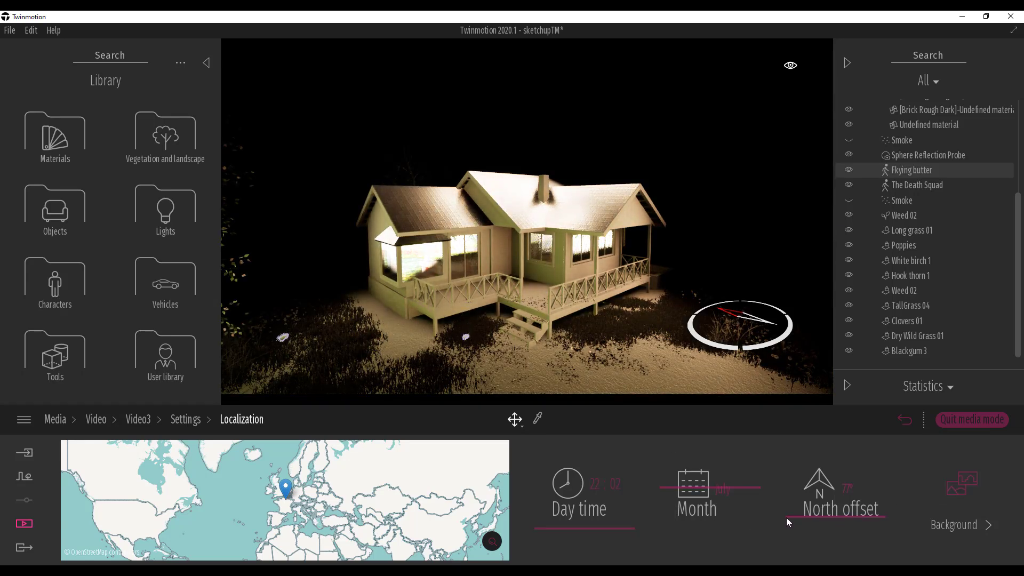
{"action": "left_click_drag", "start_coordinate": [836, 513], "coordinate": [830, 501]}
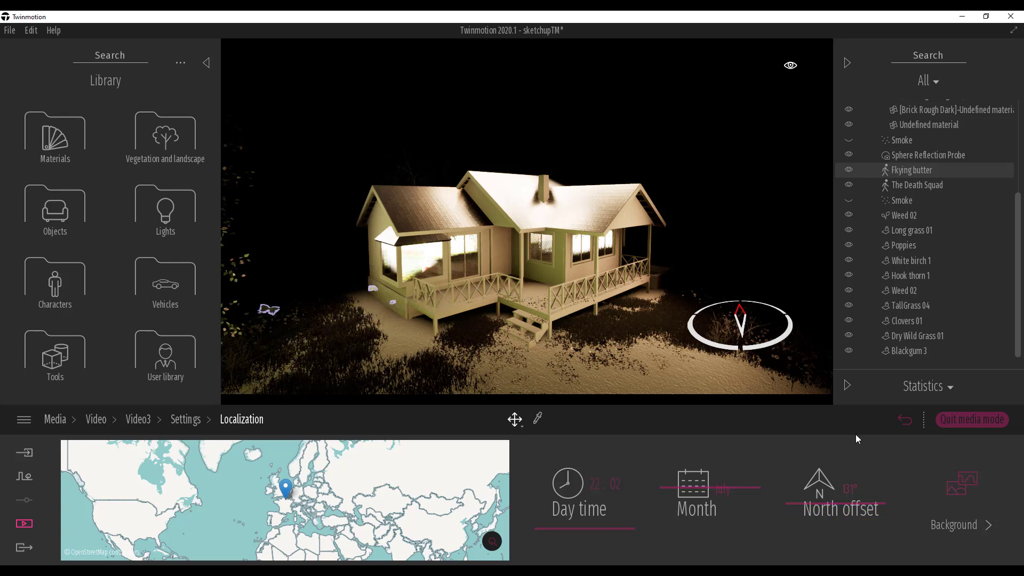
- Turn the house's Sphere Reflection Probe off and back on
{"action": "left_click", "coordinate": [910, 422]}
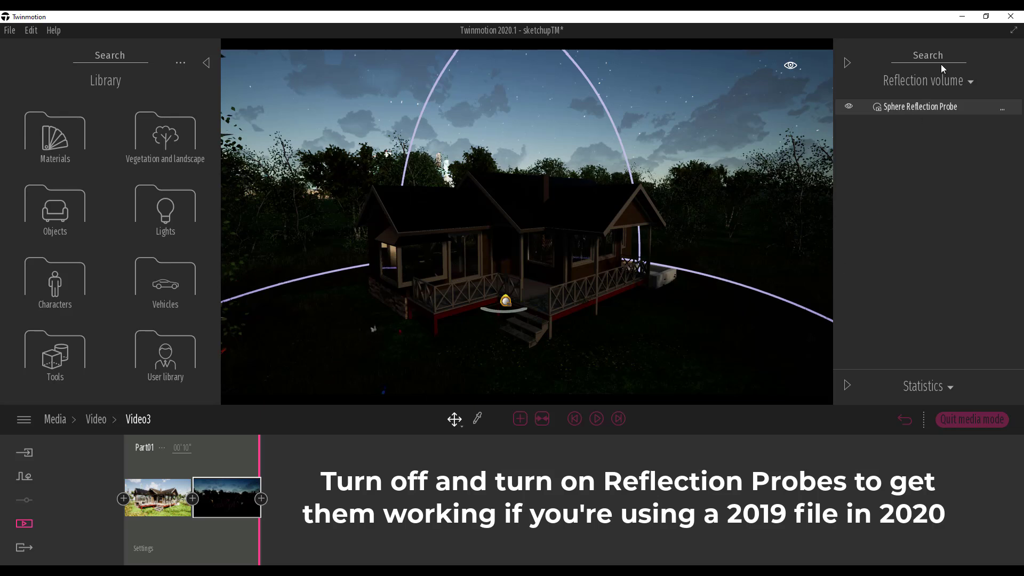
{"action": "left_click", "coordinate": [849, 106]}
{"action": "left_click", "coordinate": [849, 106]}
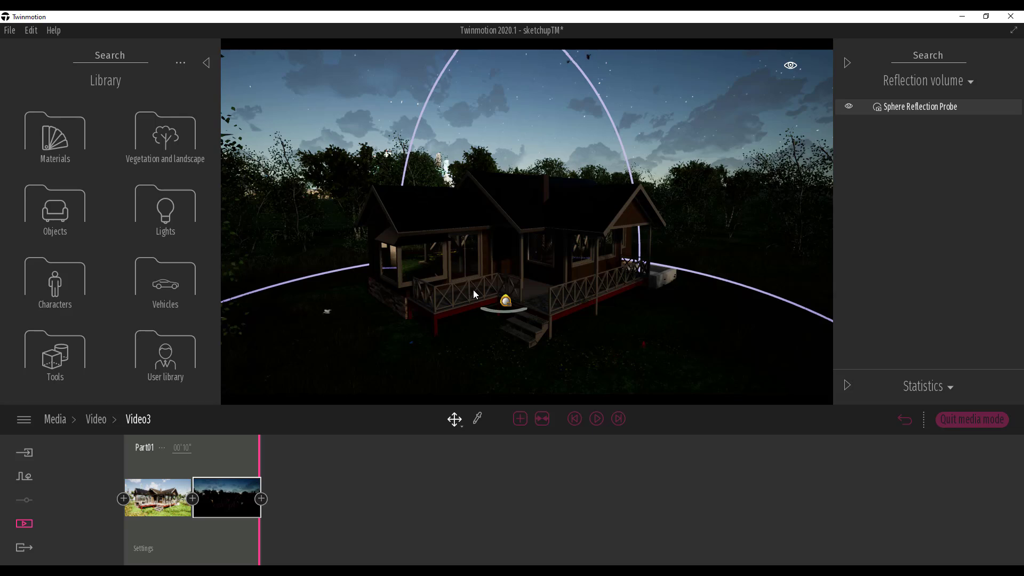
- Place three Enticing streetlights in the grass around the house and re-capture the second keyframe
{"action": "left_click", "coordinate": [166, 209]}
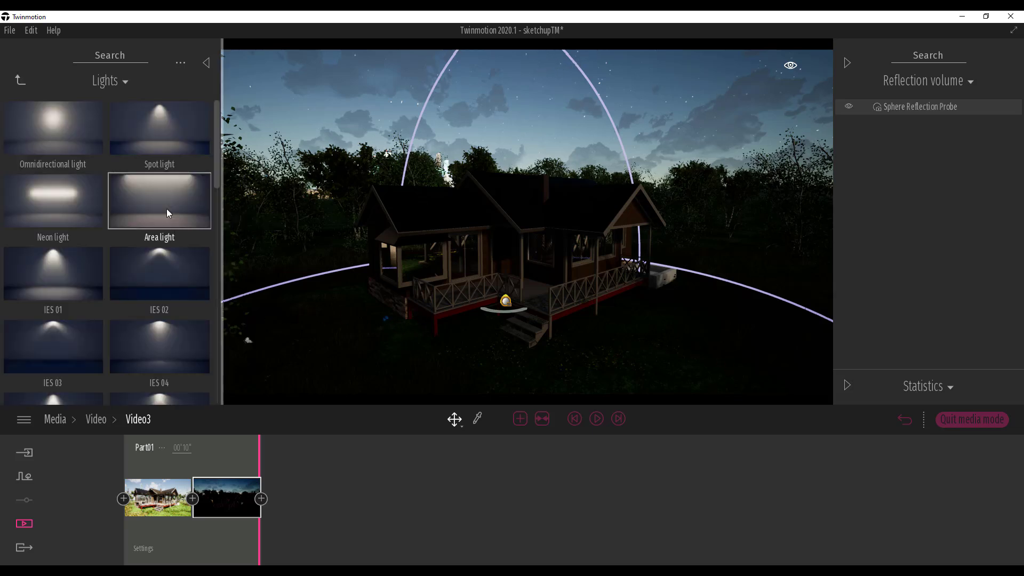
{"action": "left_click", "coordinate": [19, 80]}
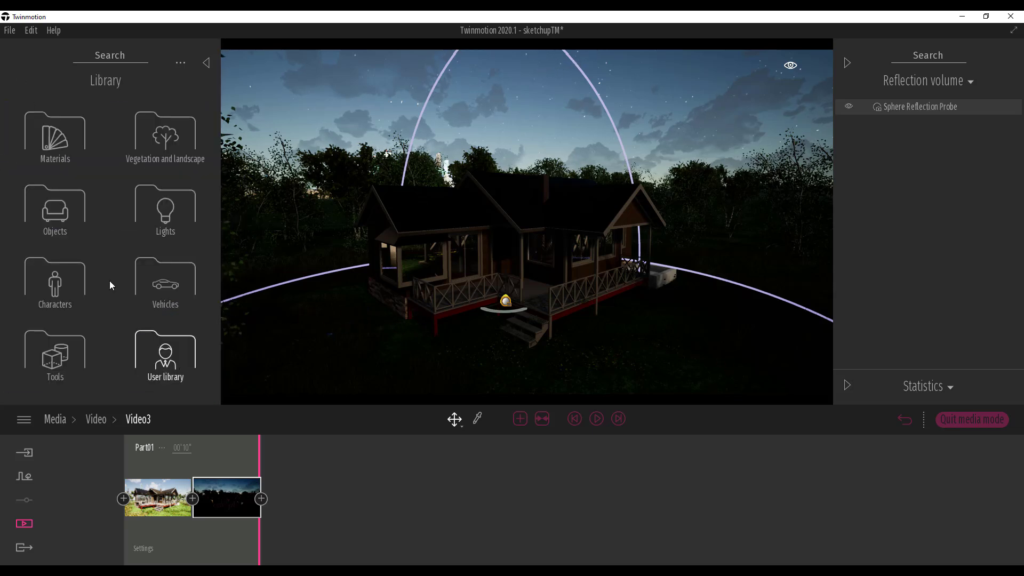
{"action": "left_click", "coordinate": [67, 217]}
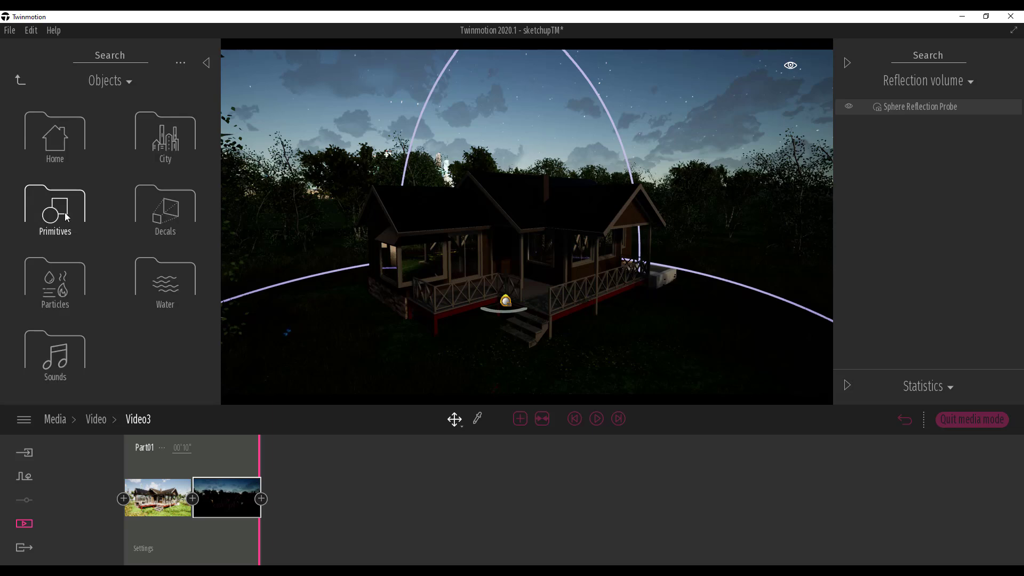
{"action": "left_click", "coordinate": [166, 141]}
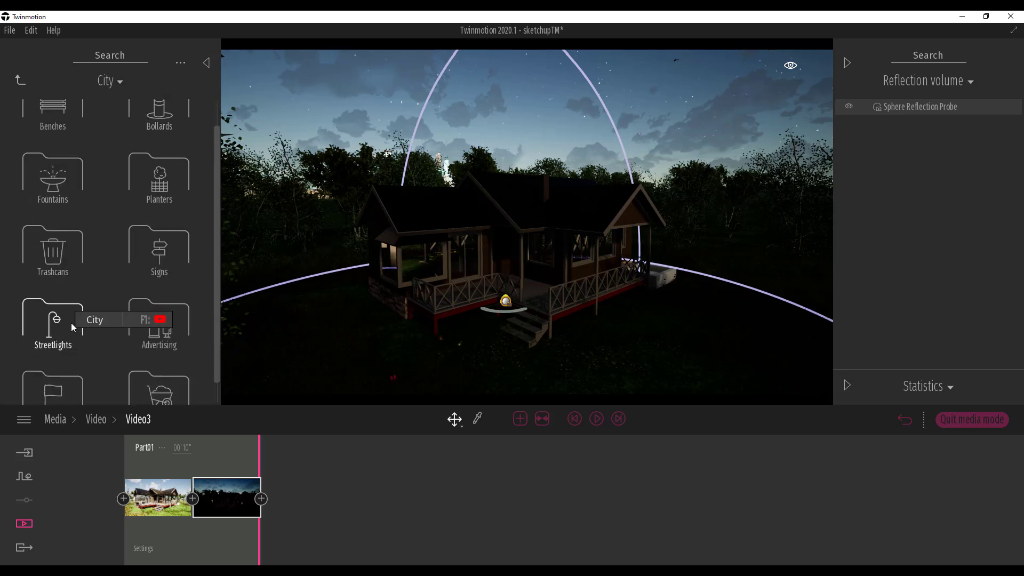
{"action": "left_click", "coordinate": [69, 330]}
{"action": "left_click_drag", "start_coordinate": [52, 283], "coordinate": [686, 288]}
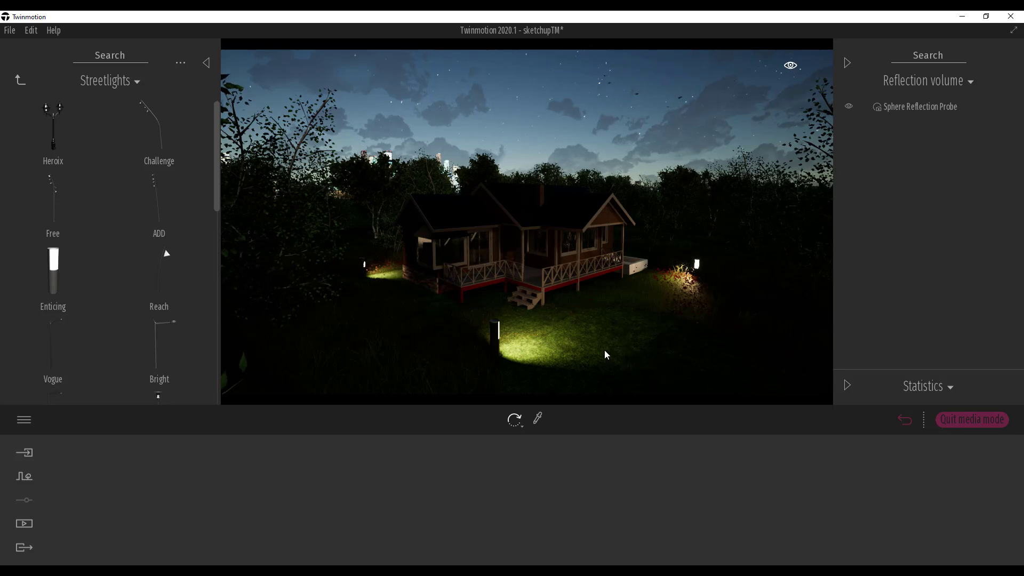
{"action": "left_click", "coordinate": [904, 421]}
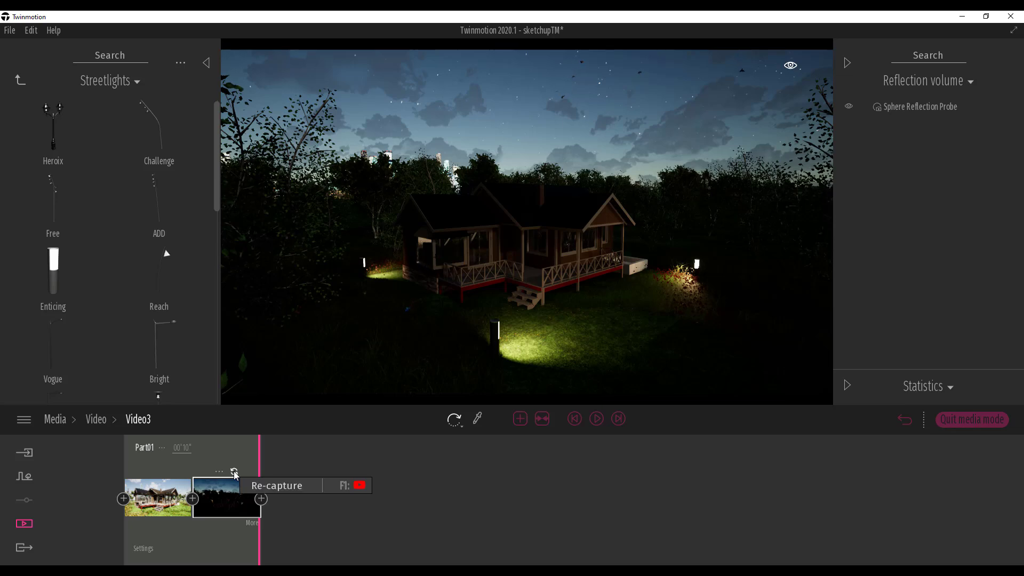
{"action": "left_click", "coordinate": [235, 472]}
- Set the second keyframe's smog to 59% and re-capture it from a view closer to the house
{"action": "left_click", "coordinate": [255, 523]}
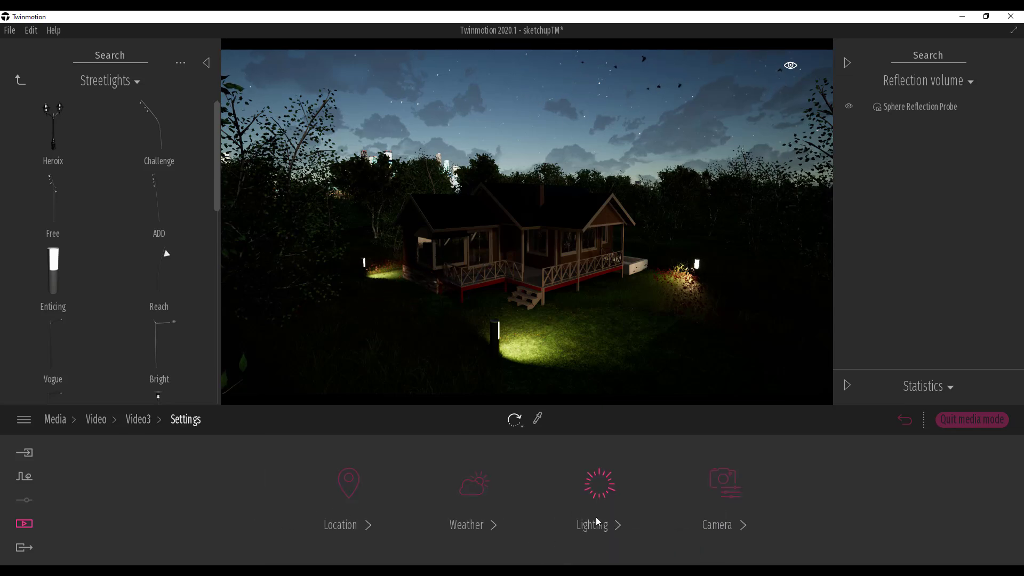
{"action": "left_click", "coordinate": [485, 488]}
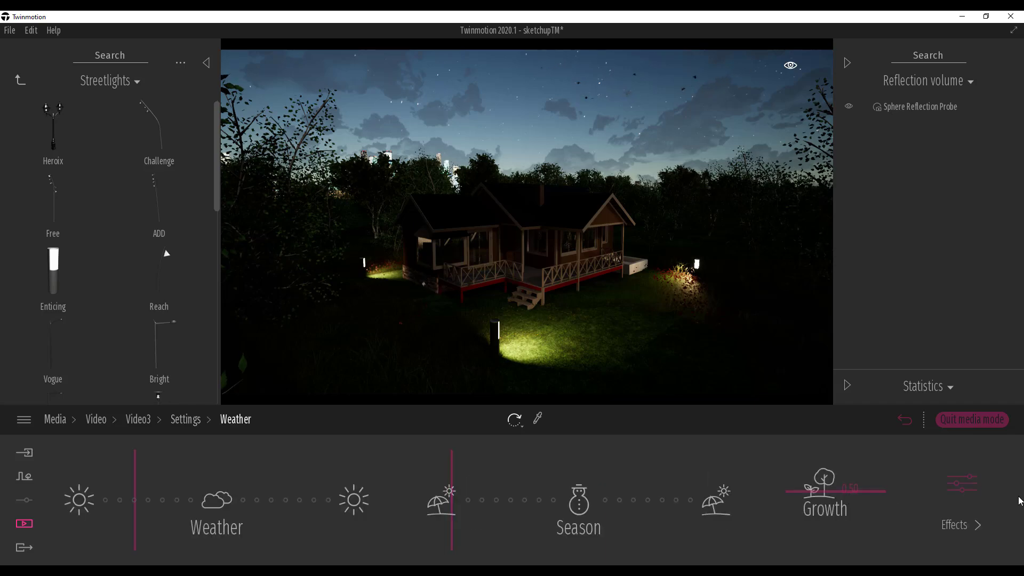
{"action": "left_click", "coordinate": [973, 495]}
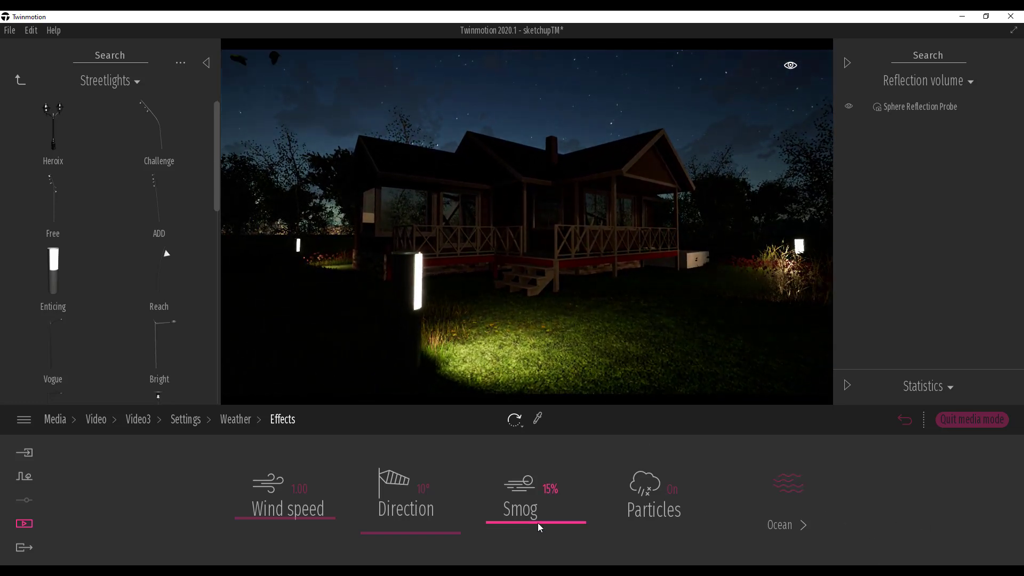
{"action": "left_click_drag", "start_coordinate": [537, 522], "coordinate": [550, 500]}
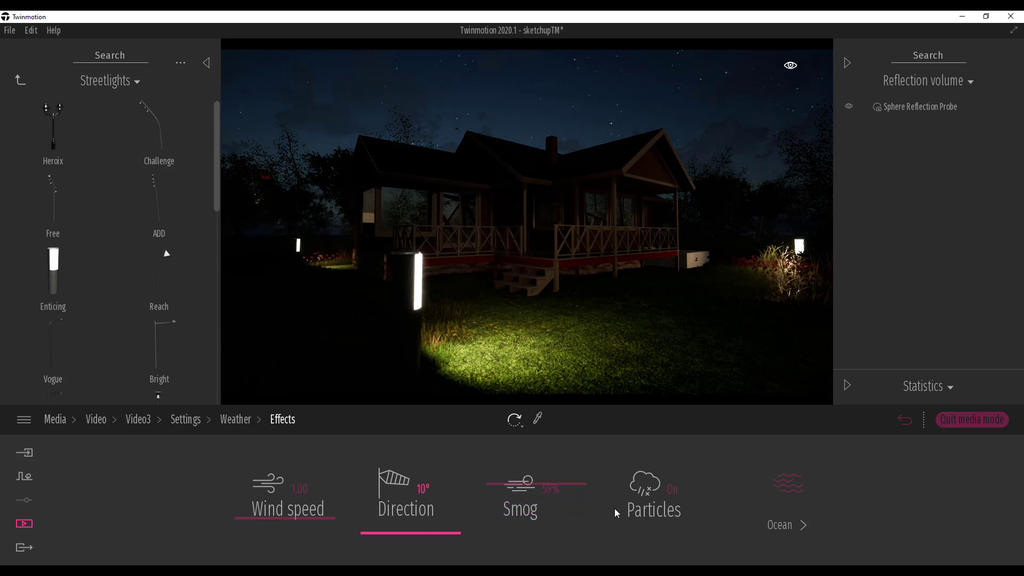
{"action": "left_click", "coordinate": [241, 421]}
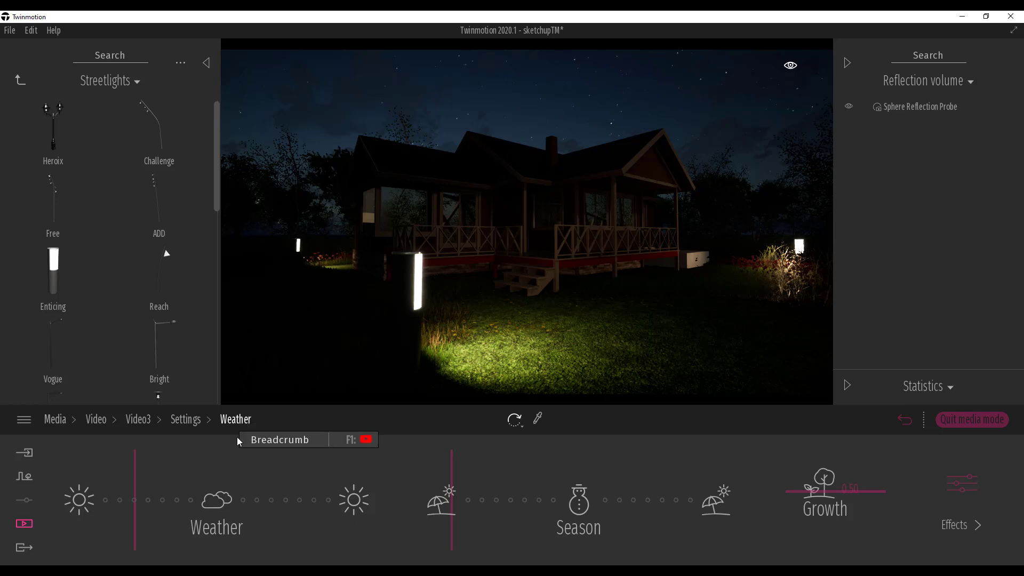
{"action": "left_click", "coordinate": [138, 420]}
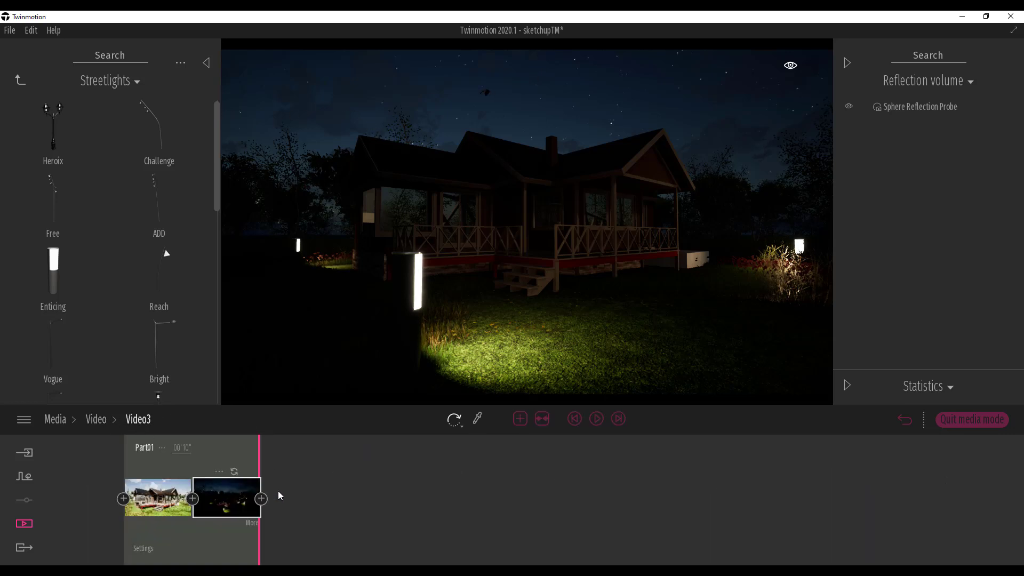
{"action": "left_click", "coordinate": [234, 471]}
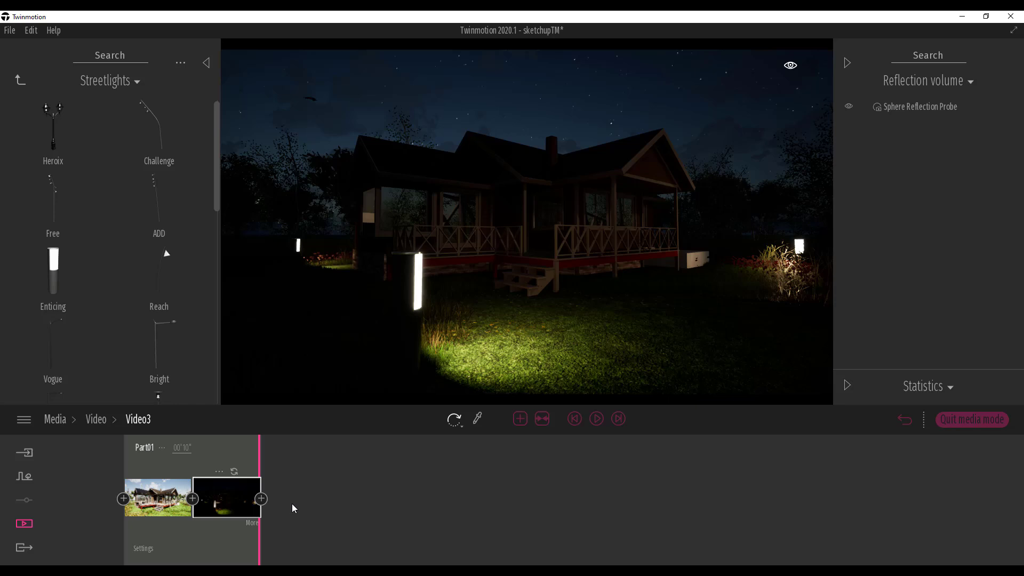
- Examine the day time, month and north offset settings of the whole video part
{"action": "left_click", "coordinate": [143, 550]}
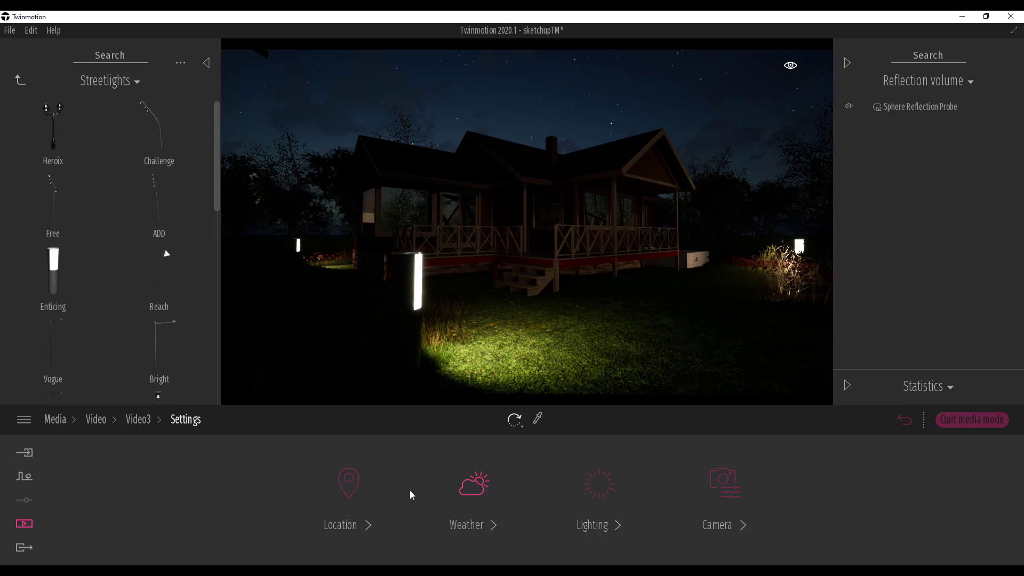
{"action": "left_click", "coordinate": [349, 490]}
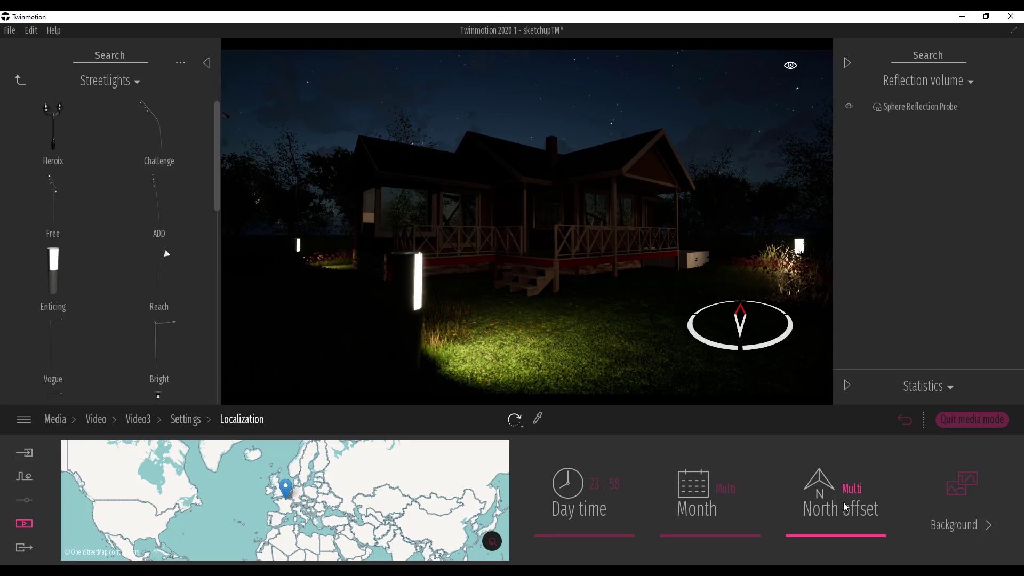
{"action": "left_click", "coordinate": [186, 419]}
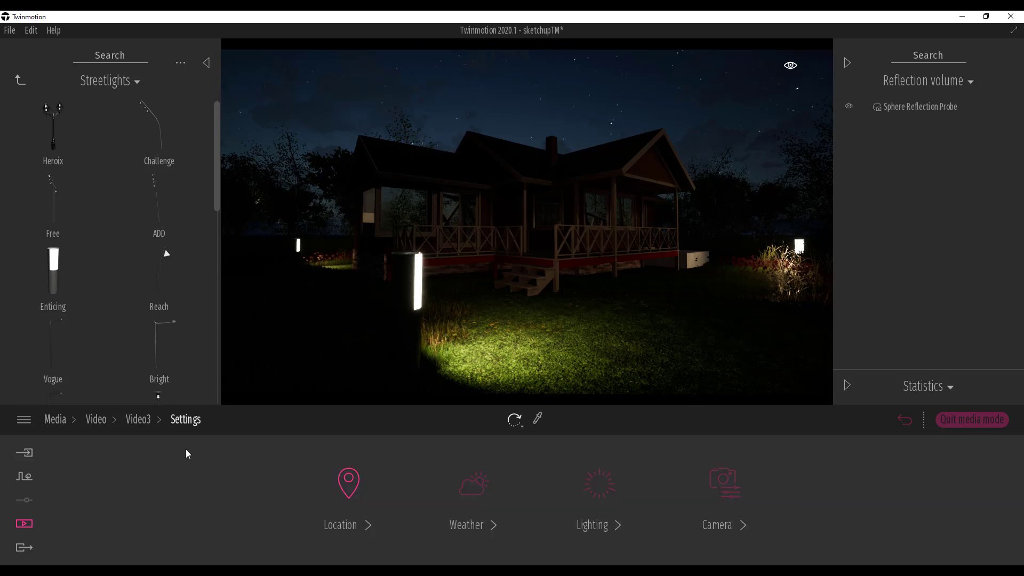
{"action": "left_click", "coordinate": [139, 420]}
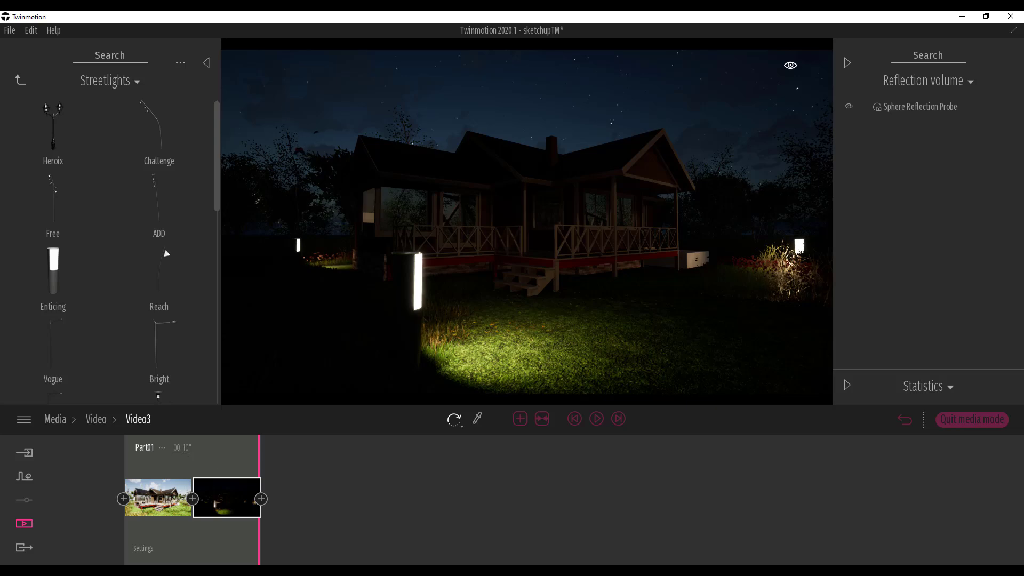
- Set the length of Part01 to 20 seconds
{"action": "left_click", "coordinate": [187, 491]}
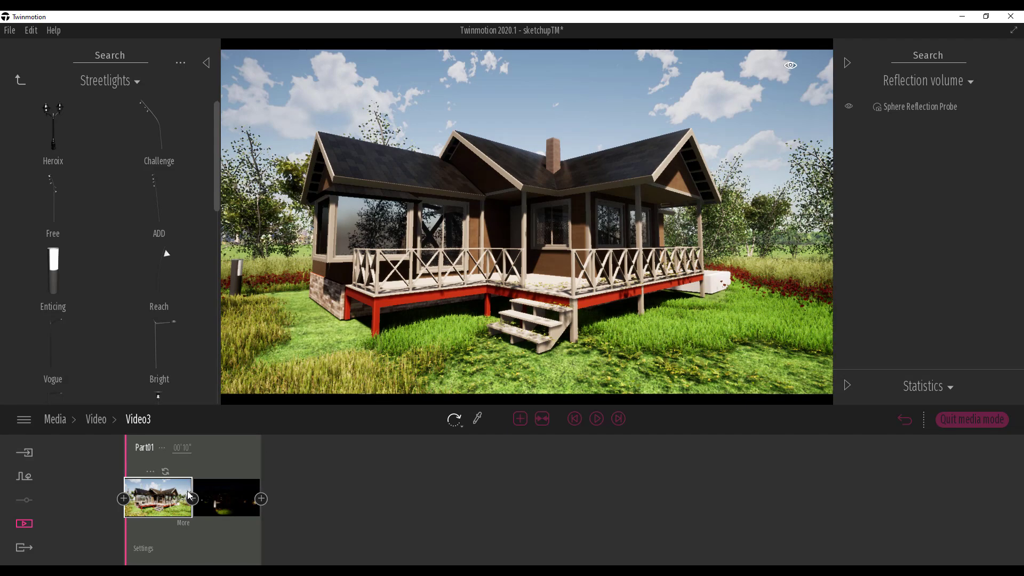
{"action": "left_click", "coordinate": [190, 450]}
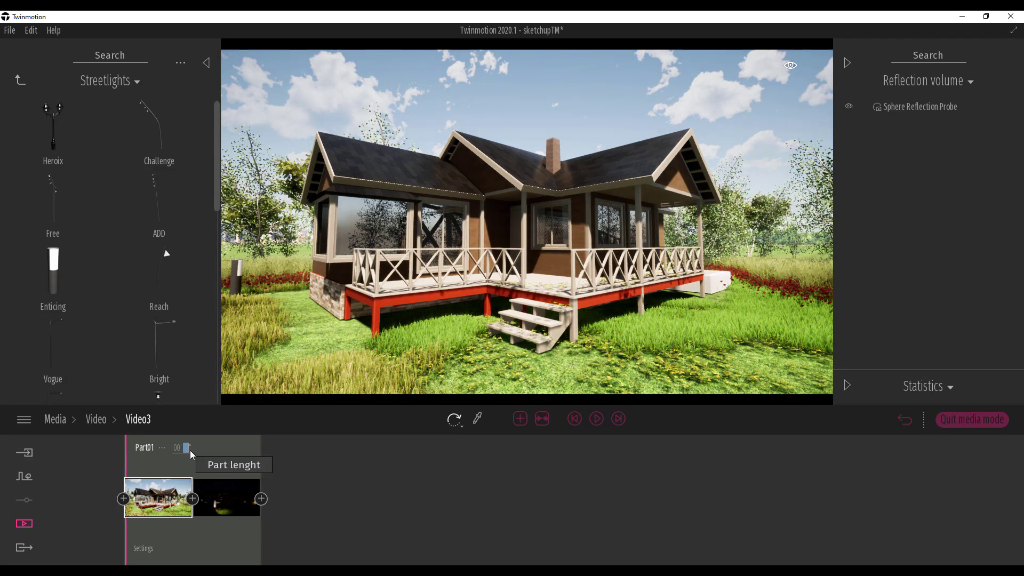
{"action": "type", "text": "20"}
{"action": "key", "text": "Return"}
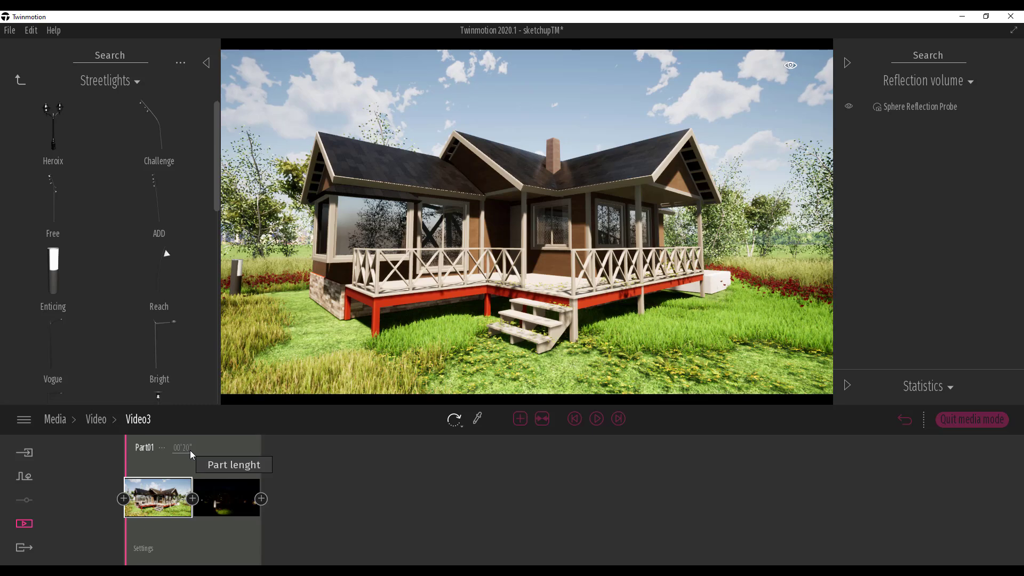
- Adjust the first keyframe's day time slightly in its location settings
{"action": "left_click", "coordinate": [251, 482]}
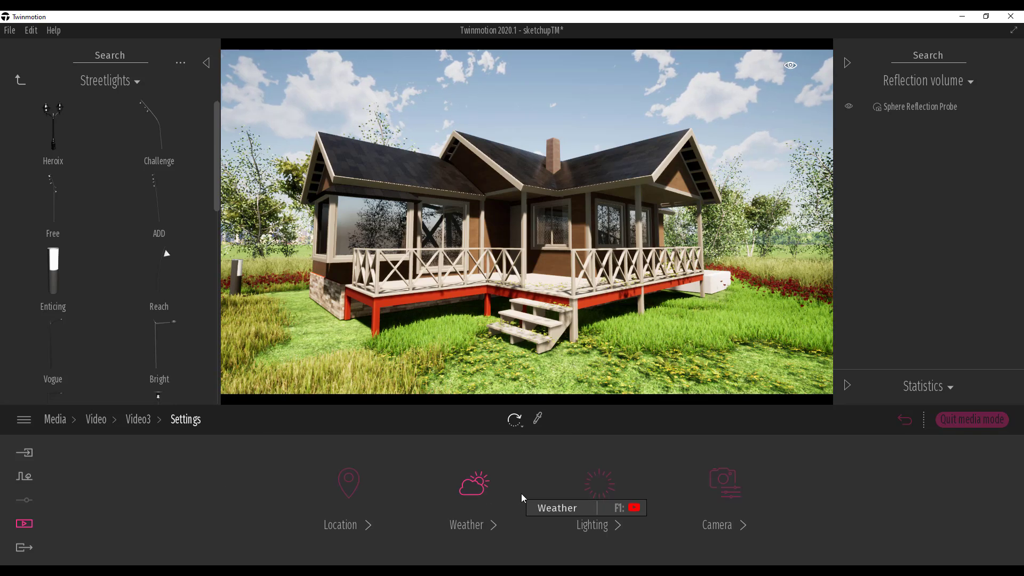
{"action": "left_click", "coordinate": [344, 486]}
{"action": "left_click_drag", "start_coordinate": [590, 508], "coordinate": [589, 505]}
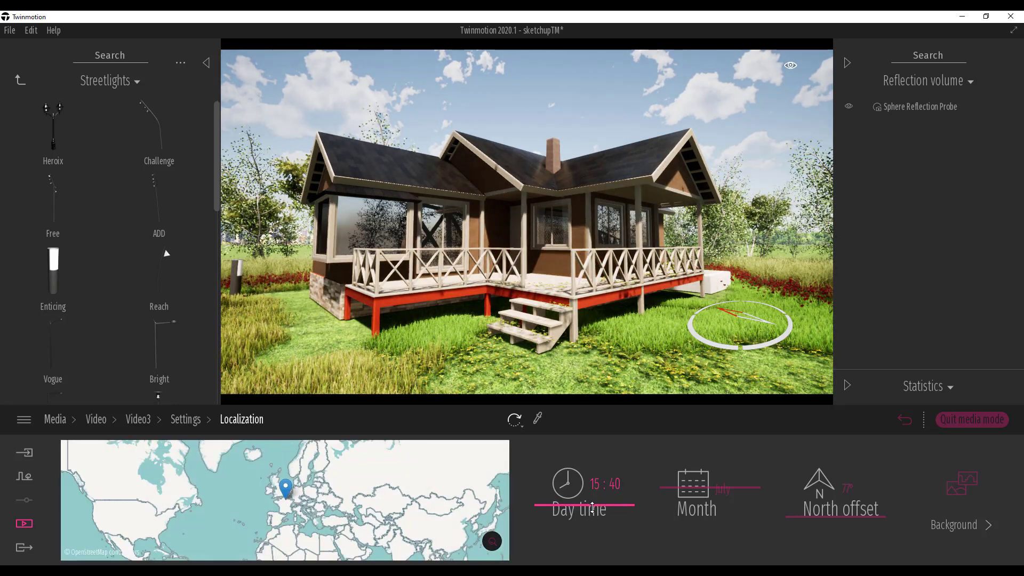
{"action": "left_click", "coordinate": [186, 419]}
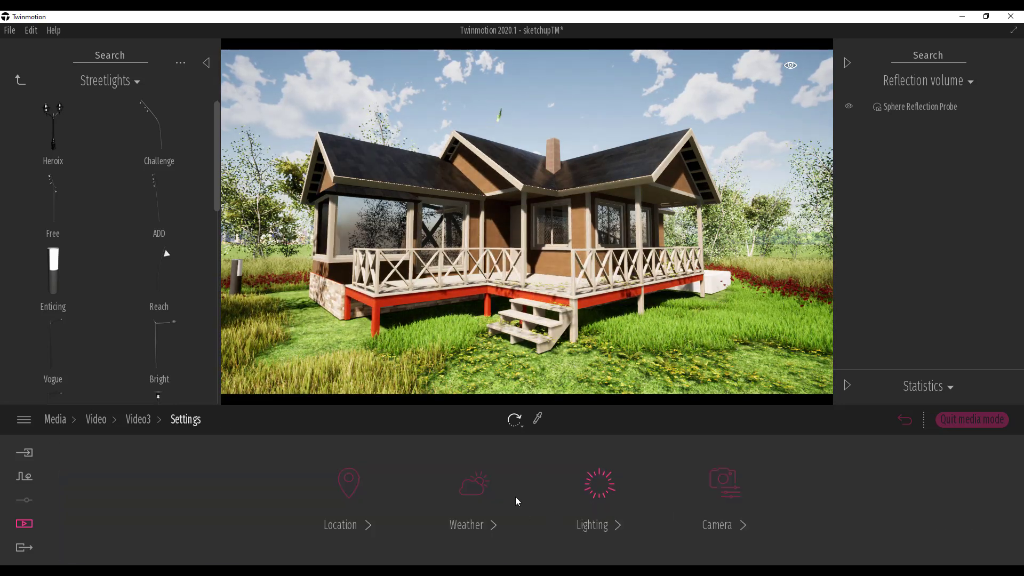
- Set the first keyframe's exposure to -0.27 and its white balance to 6294K
{"action": "left_click", "coordinate": [587, 490]}
{"action": "left_click", "coordinate": [787, 525]}
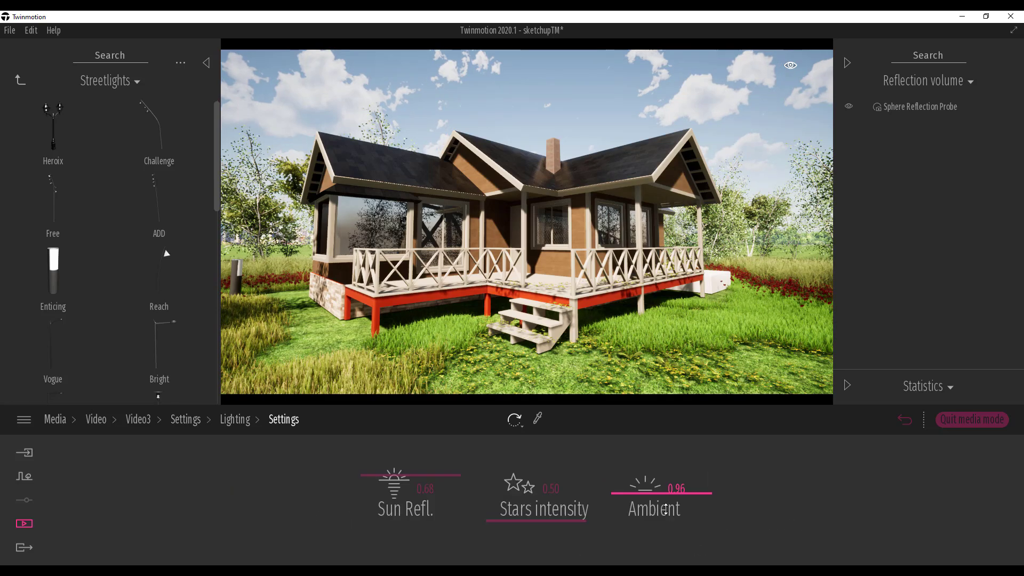
{"action": "left_click", "coordinate": [254, 419]}
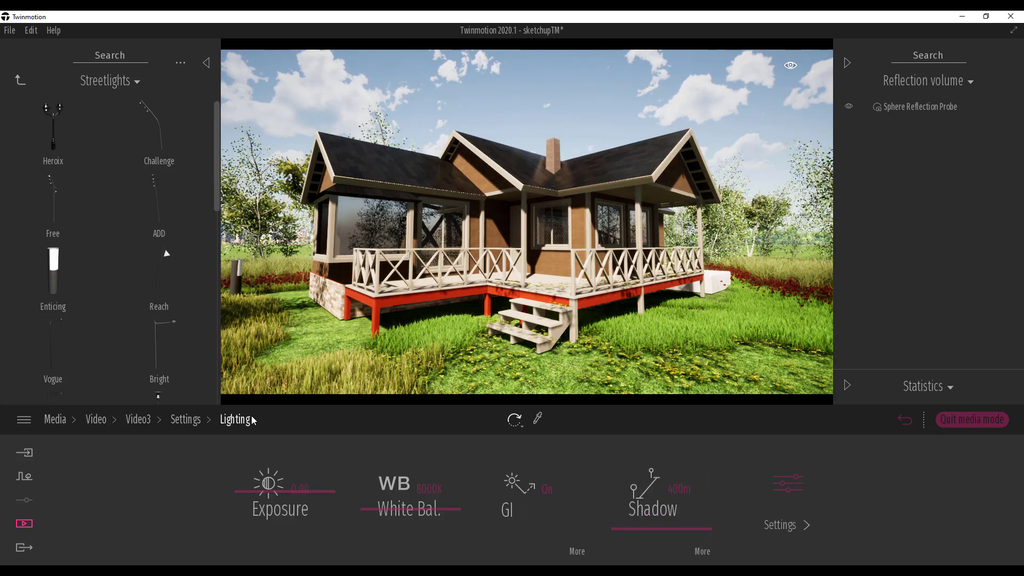
{"action": "mouse_move", "coordinate": [271, 495]}
{"action": "left_mouse_down"}
{"action": "mouse_move", "coordinate": [275, 506]}
{"action": "mouse_move", "coordinate": [274, 495]}
{"action": "left_mouse_up"}
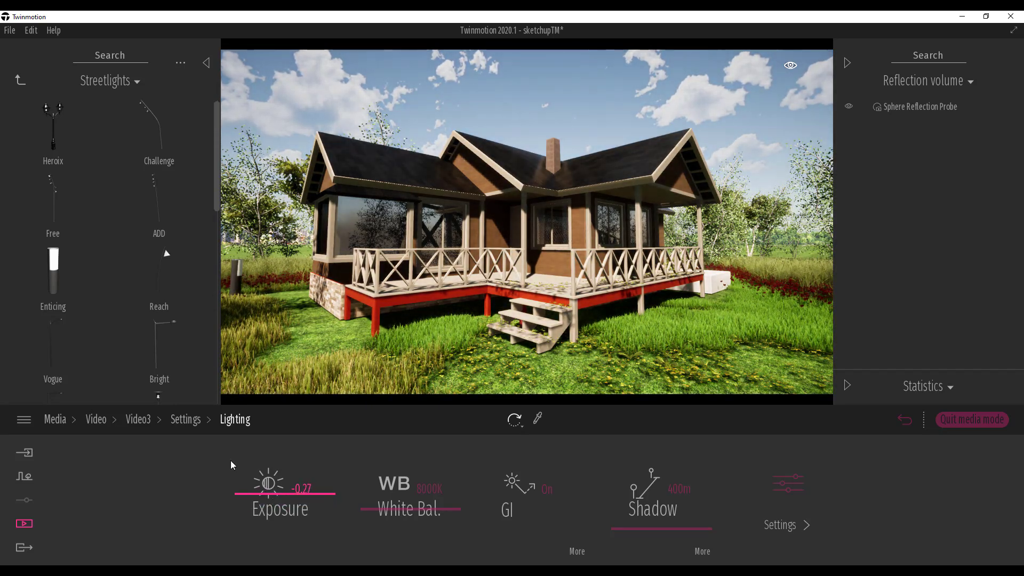
{"action": "left_click_drag", "start_coordinate": [419, 508], "coordinate": [424, 524]}
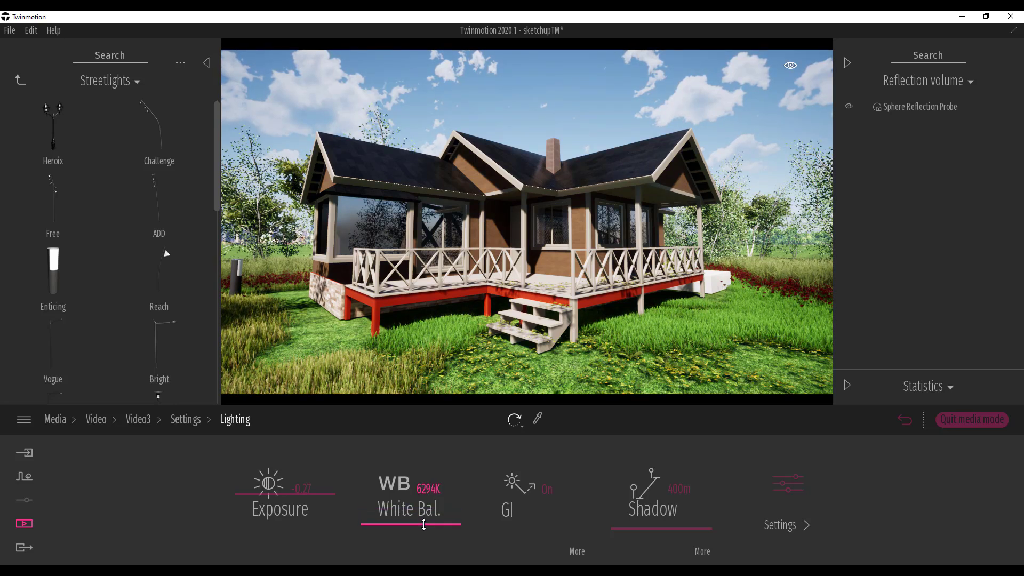
- Set the first keyframe's camera vignetting to 68%
{"action": "left_click", "coordinate": [181, 420]}
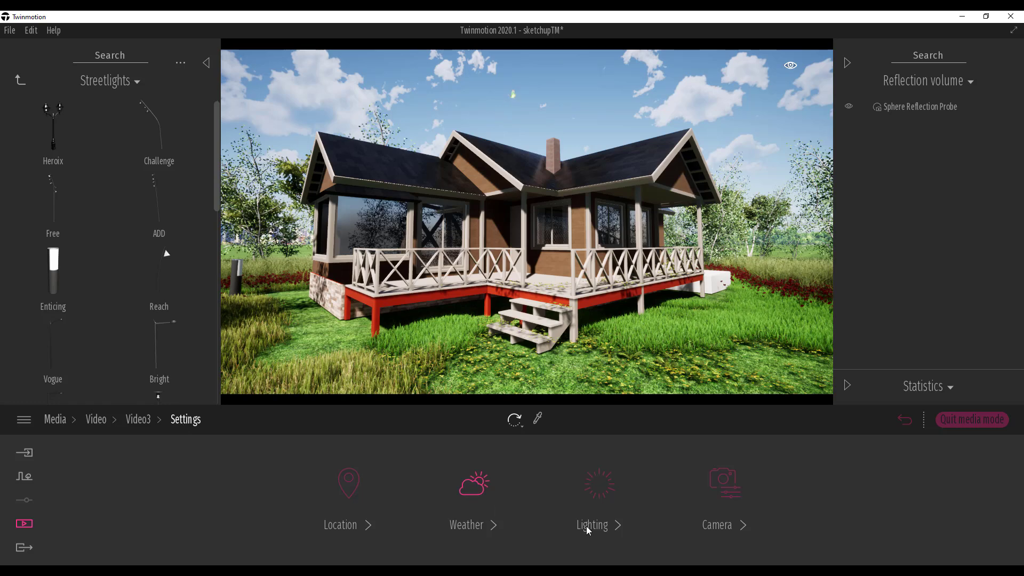
{"action": "left_click", "coordinate": [738, 489]}
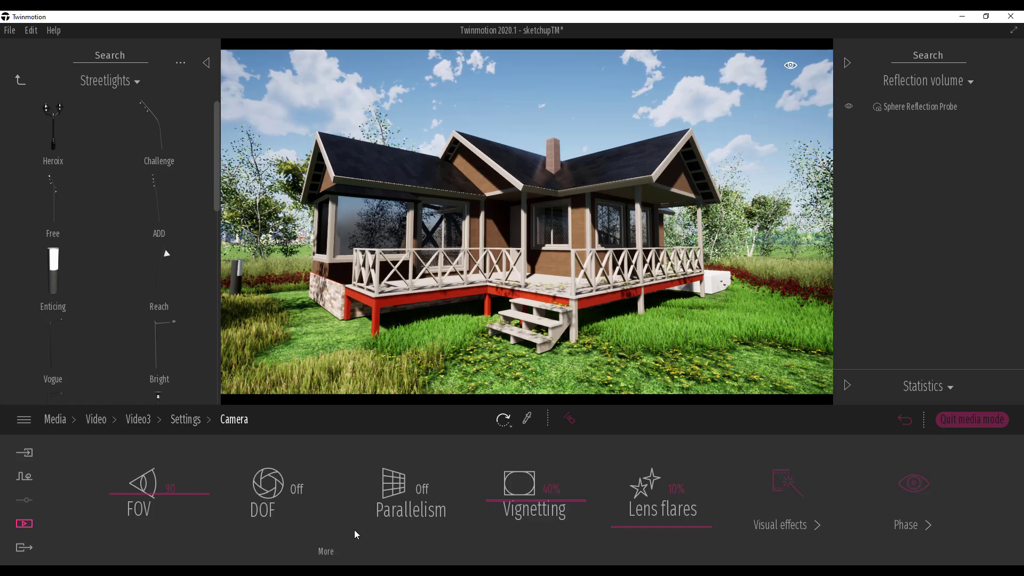
{"action": "left_click_drag", "start_coordinate": [518, 507], "coordinate": [515, 475]}
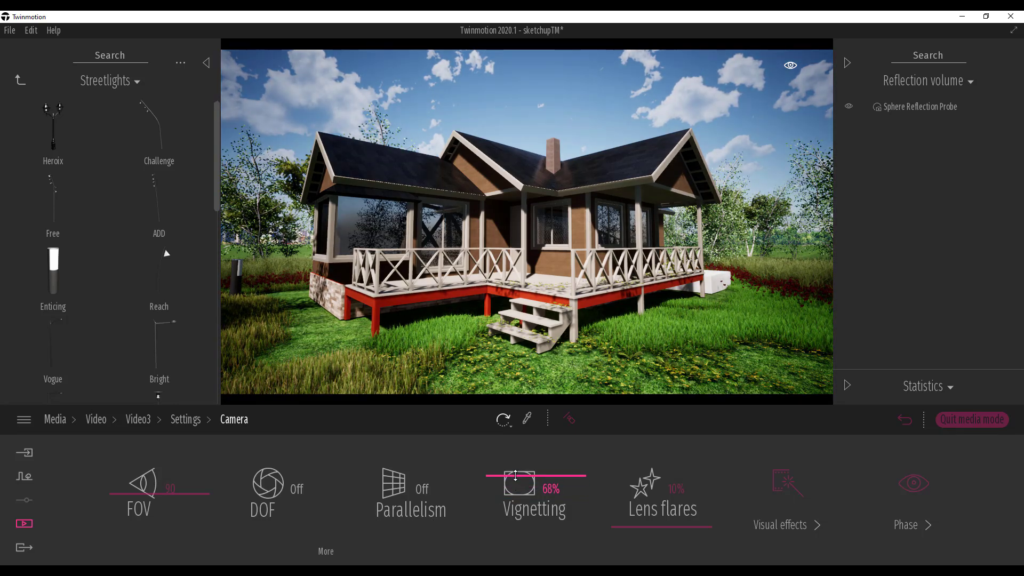
- Enable depth of field for the first keyframe and focus it on the roof corner above the porch
{"action": "left_click", "coordinate": [297, 493]}
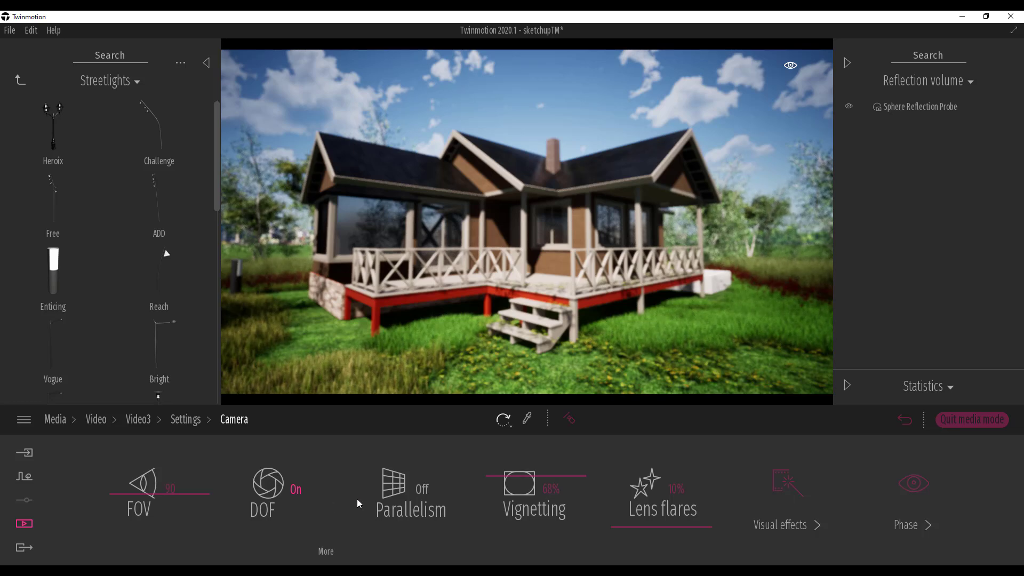
{"action": "left_click", "coordinate": [327, 551]}
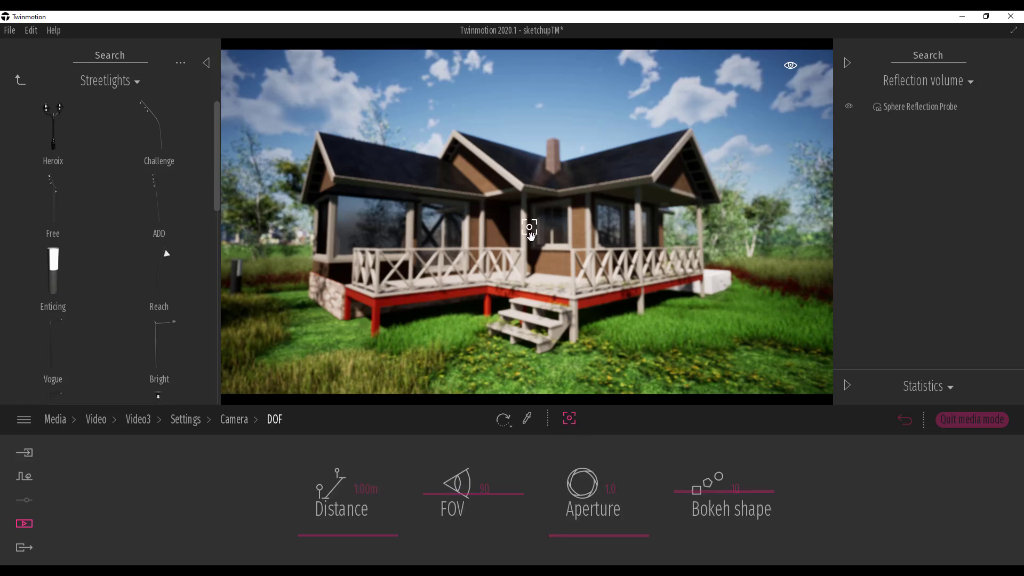
{"action": "left_click", "coordinate": [518, 186]}
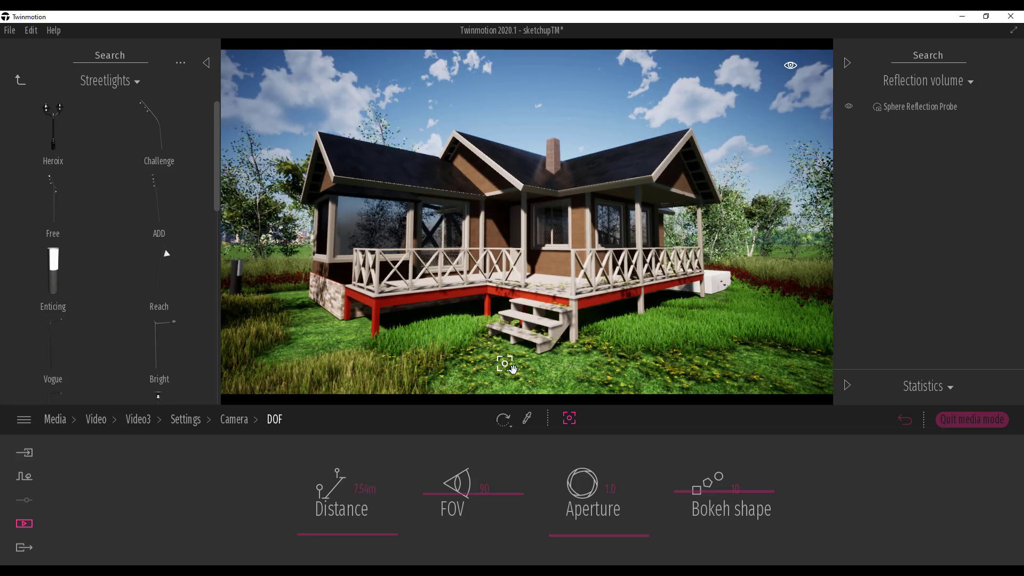
- Try the Blueprint 1 and 8-Bit filters on the first keyframe, and set the filter type back to None
{"action": "left_click", "coordinate": [241, 419]}
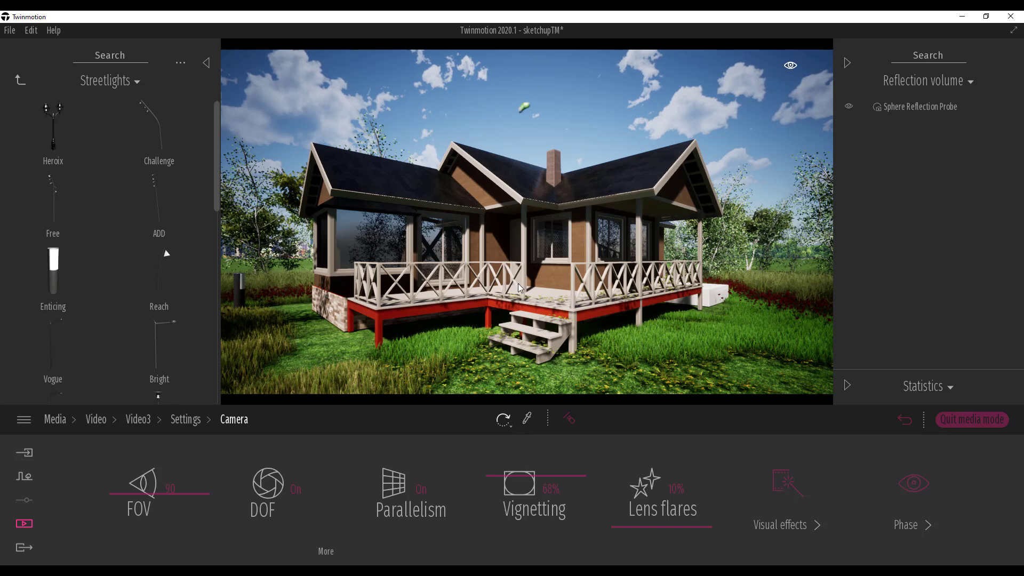
{"action": "scroll", "coordinate": [517, 283], "scroll_direction": "down", "scroll_amount": 3}
{"action": "scroll", "coordinate": [491, 246], "scroll_direction": "up", "scroll_amount": 3}
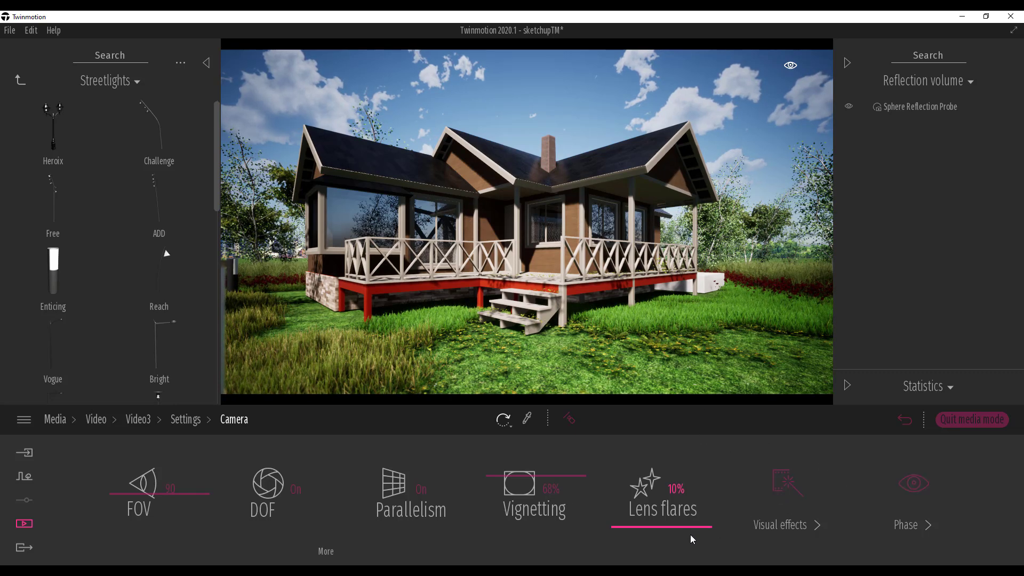
{"action": "left_click", "coordinate": [795, 490]}
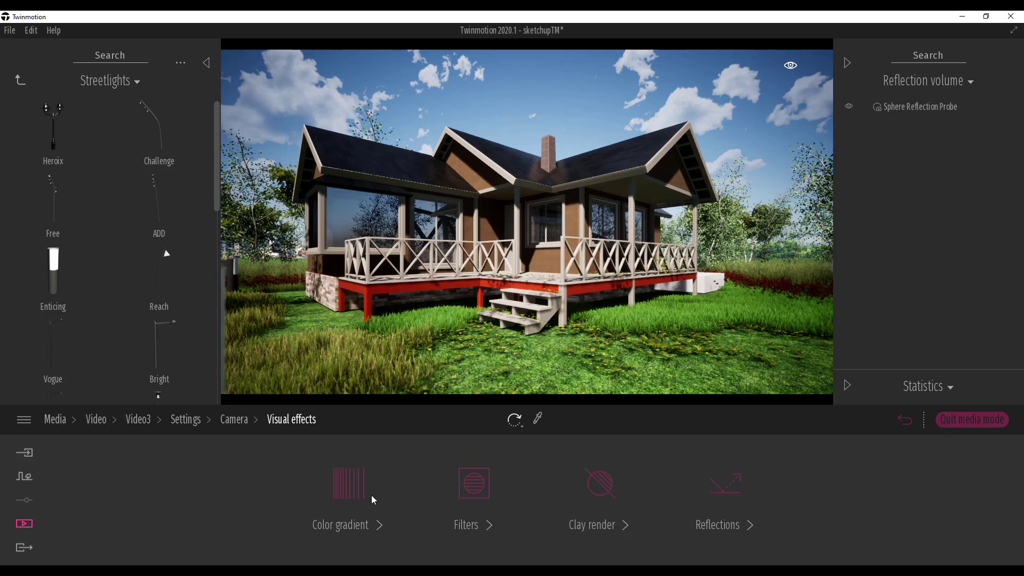
{"action": "left_click", "coordinate": [471, 495]}
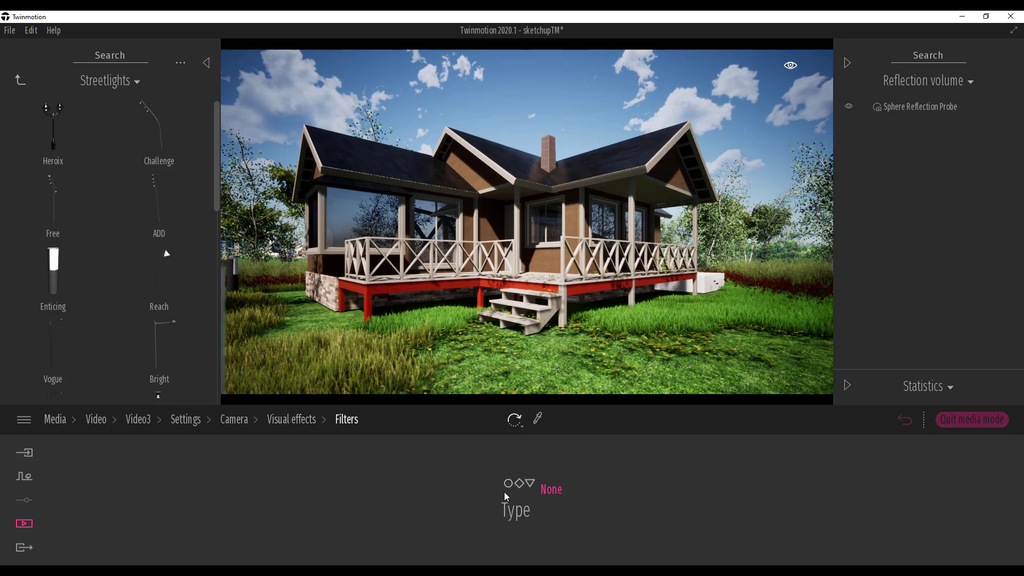
{"action": "left_click", "coordinate": [546, 489]}
{"action": "left_click", "coordinate": [494, 418]}
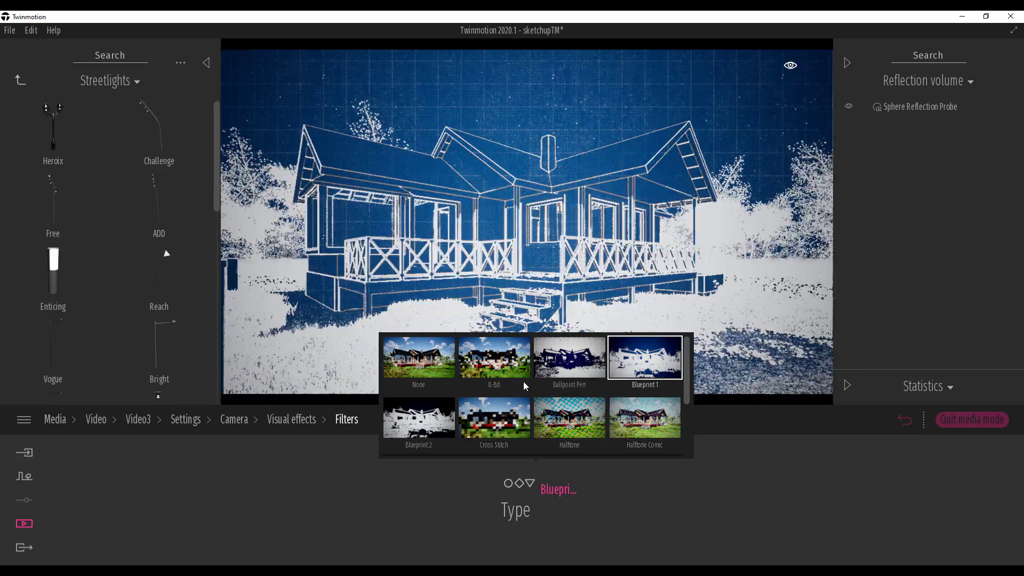
{"action": "left_click", "coordinate": [496, 360]}
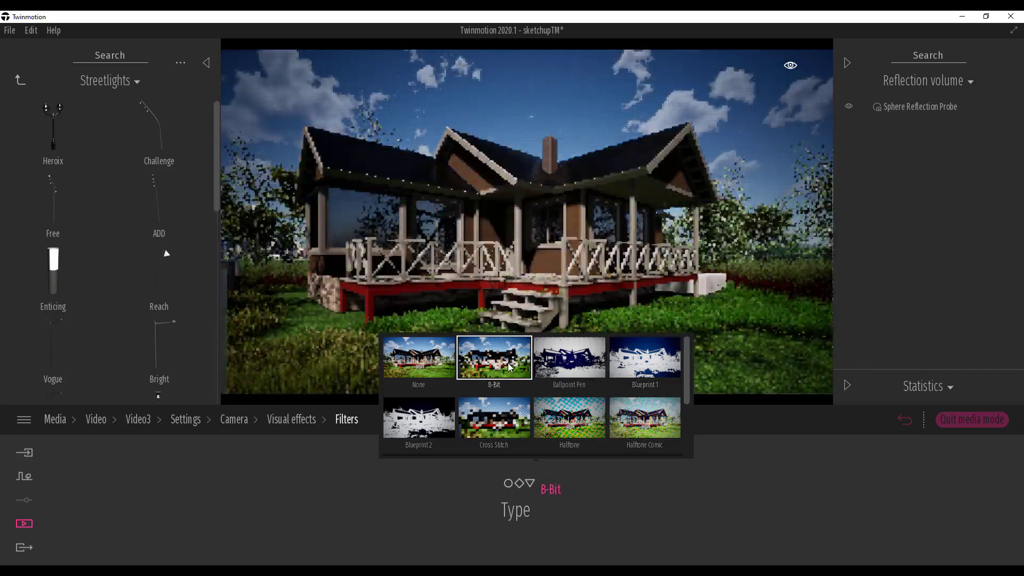
{"action": "left_click", "coordinate": [438, 364]}
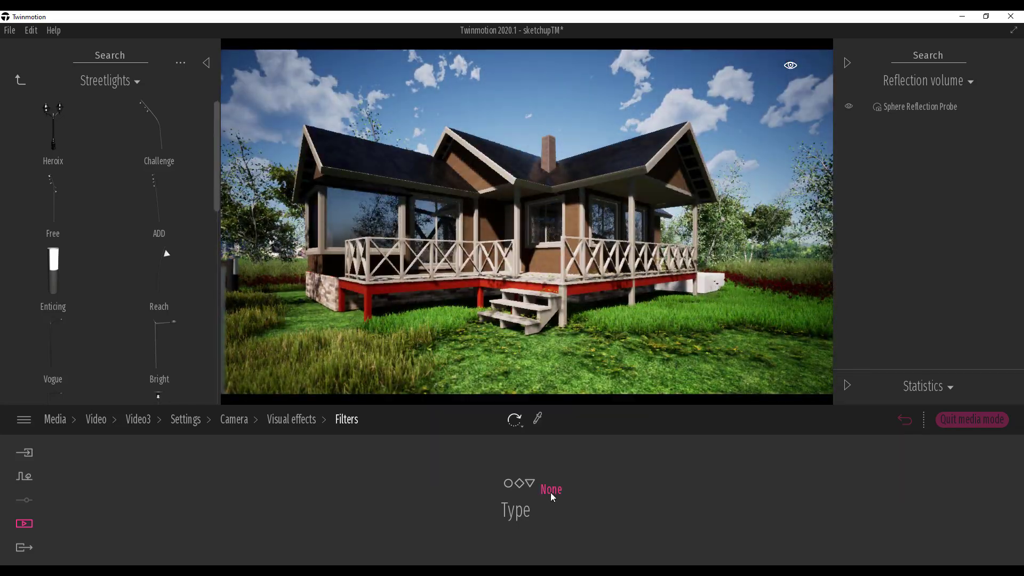
{"action": "left_click", "coordinate": [292, 420]}
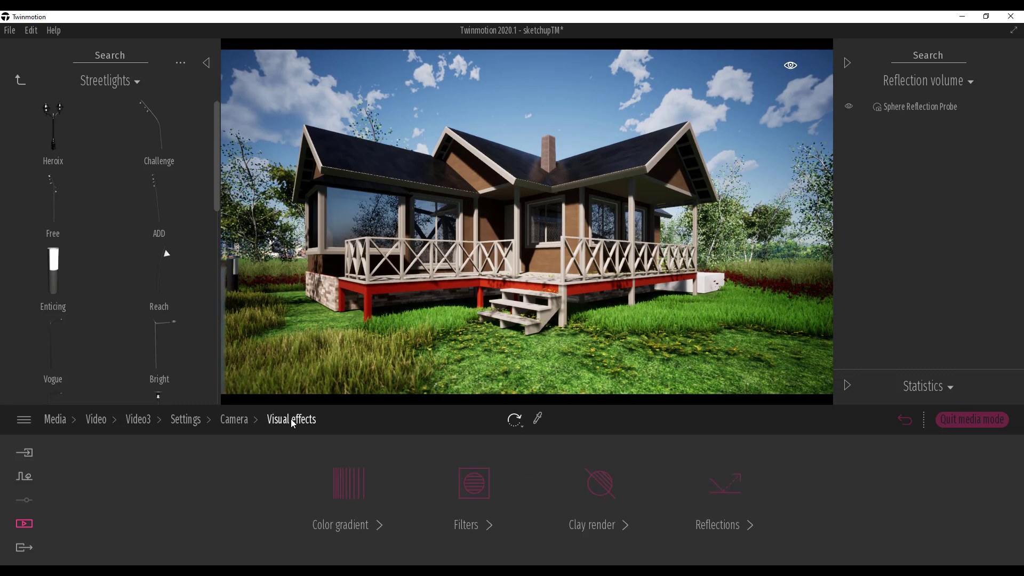
- Try several color gradients on the first keyframe, including ISM, DT6, MTX and Beauty 2
{"action": "left_click", "coordinate": [373, 488]}
{"action": "left_click", "coordinate": [424, 489]}
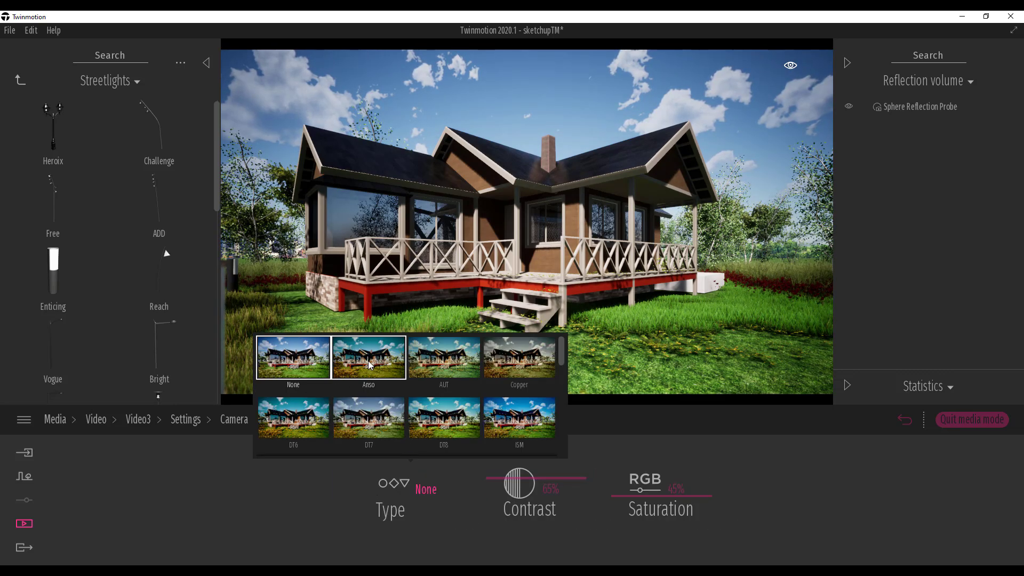
{"action": "left_click", "coordinate": [397, 368]}
{"action": "left_click", "coordinate": [416, 369]}
{"action": "left_click", "coordinate": [519, 417]}
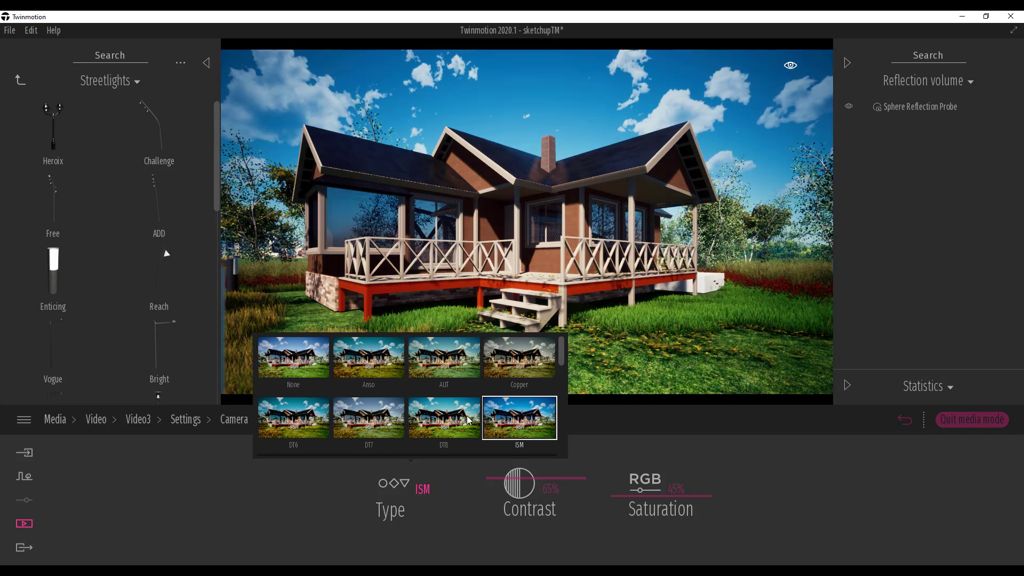
{"action": "left_click", "coordinate": [373, 417]}
{"action": "left_click", "coordinate": [444, 419]}
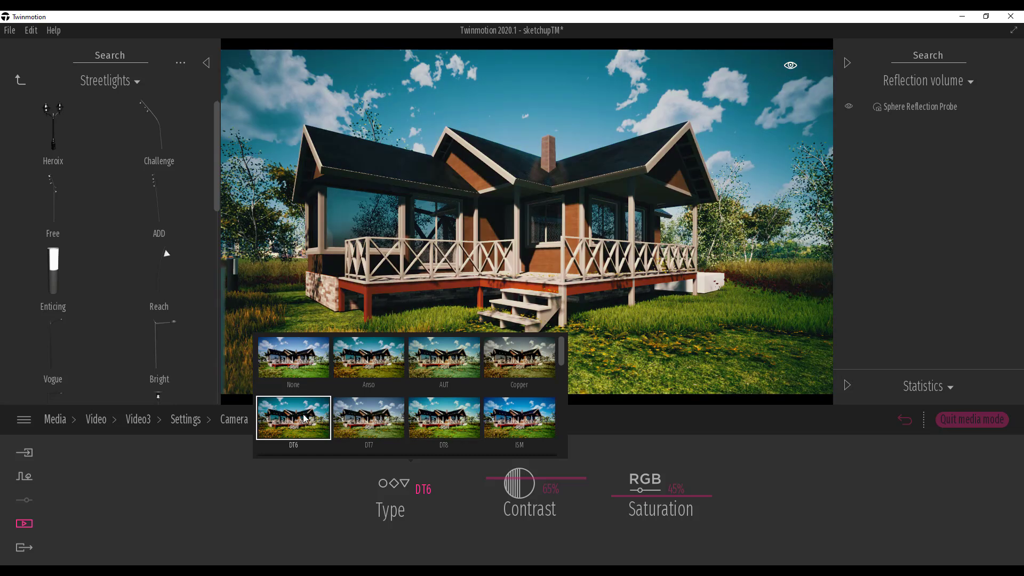
{"action": "scroll", "coordinate": [339, 406], "scroll_direction": "down", "scroll_amount": 1}
{"action": "left_click", "coordinate": [315, 398]}
{"action": "scroll", "coordinate": [448, 413], "scroll_direction": "down", "scroll_amount": 1}
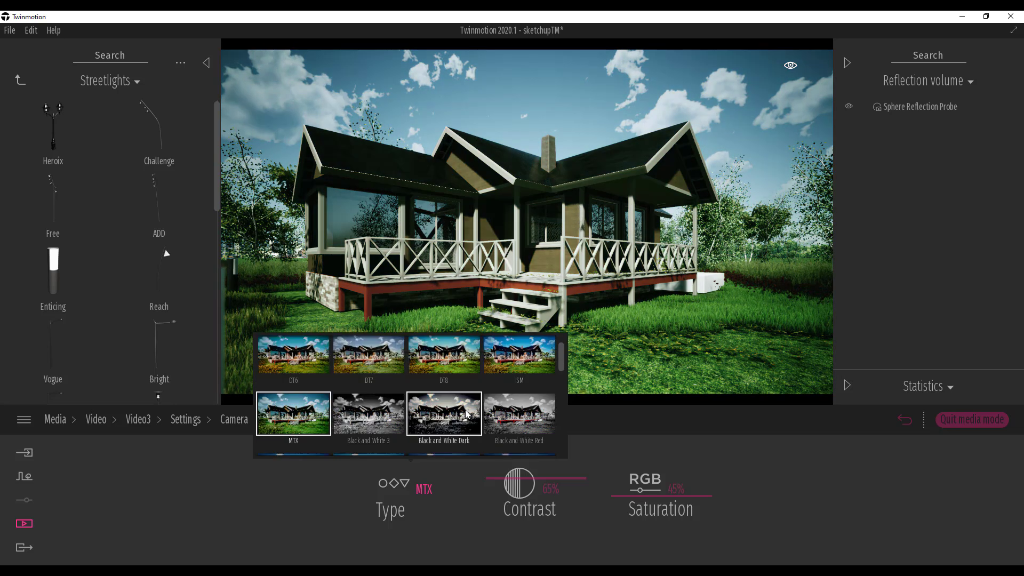
{"action": "left_click", "coordinate": [453, 392]}
{"action": "left_click", "coordinate": [369, 394]}
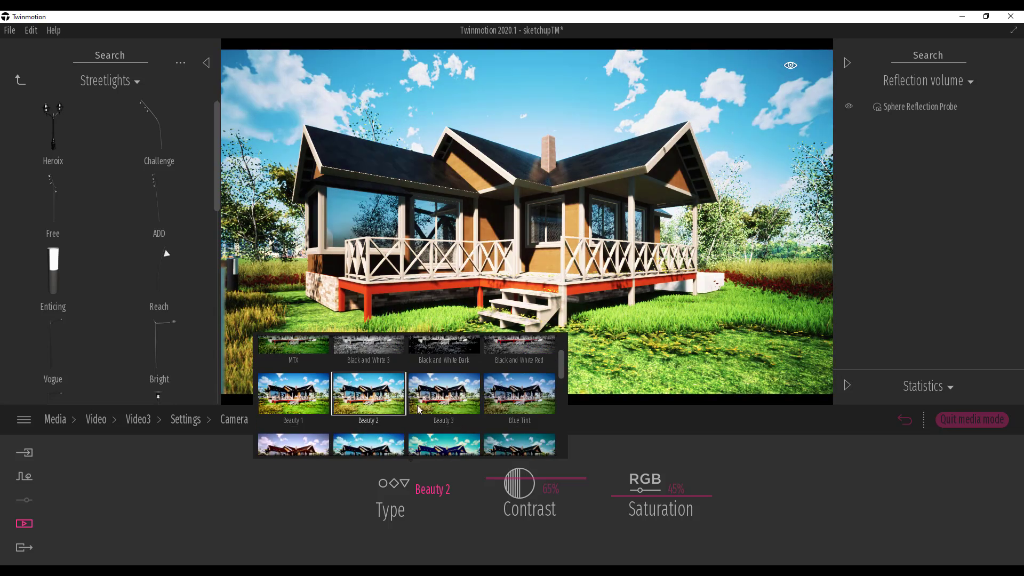
- Compare the DT8 color gradient and set the first keyframe's color gradient type to ISM
{"action": "scroll", "coordinate": [487, 416], "scroll_direction": "up", "scroll_amount": 1}
{"action": "scroll", "coordinate": [486, 416], "scroll_direction": "up", "scroll_amount": 1}
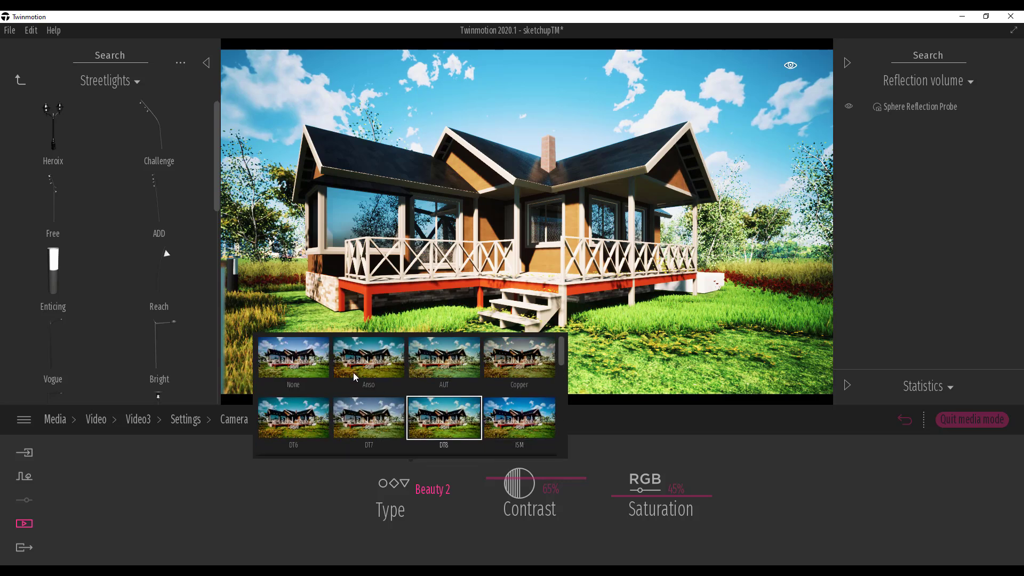
{"action": "left_click", "coordinate": [311, 373]}
{"action": "left_click", "coordinate": [388, 367]}
{"action": "left_click", "coordinate": [456, 425]}
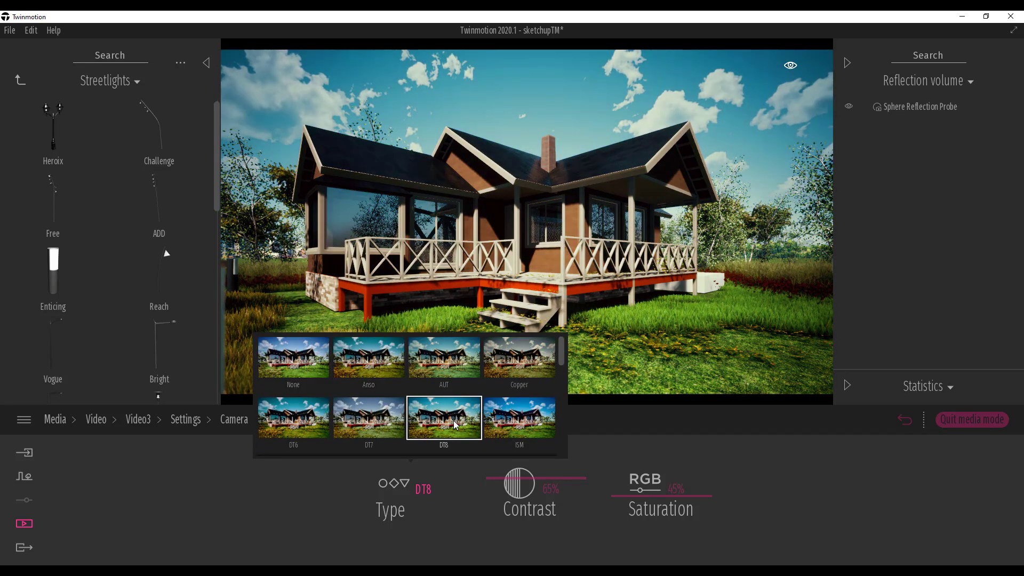
{"action": "left_click", "coordinate": [487, 421]}
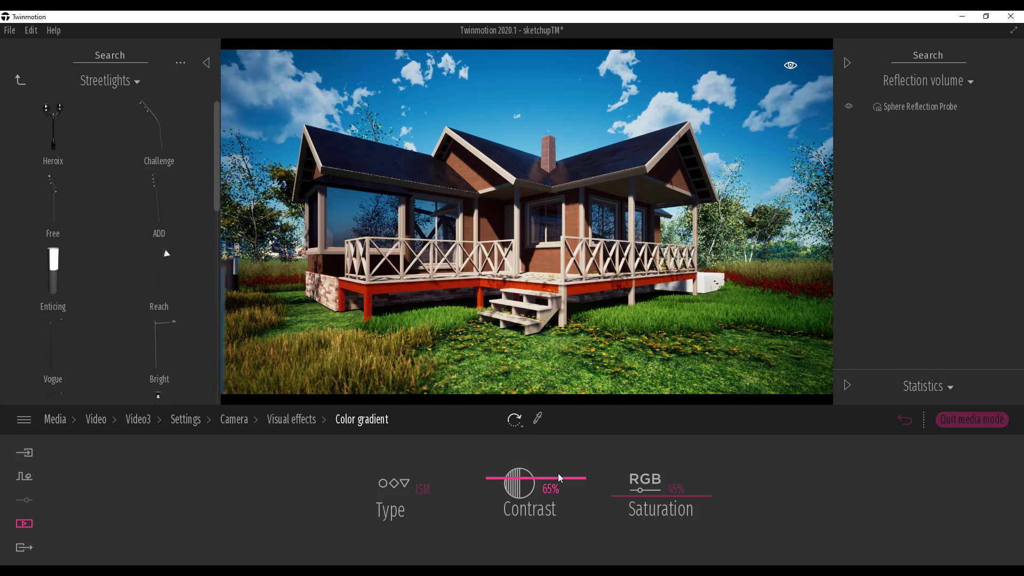
{"action": "left_click", "coordinate": [304, 420]}
{"action": "left_click", "coordinate": [246, 421]}
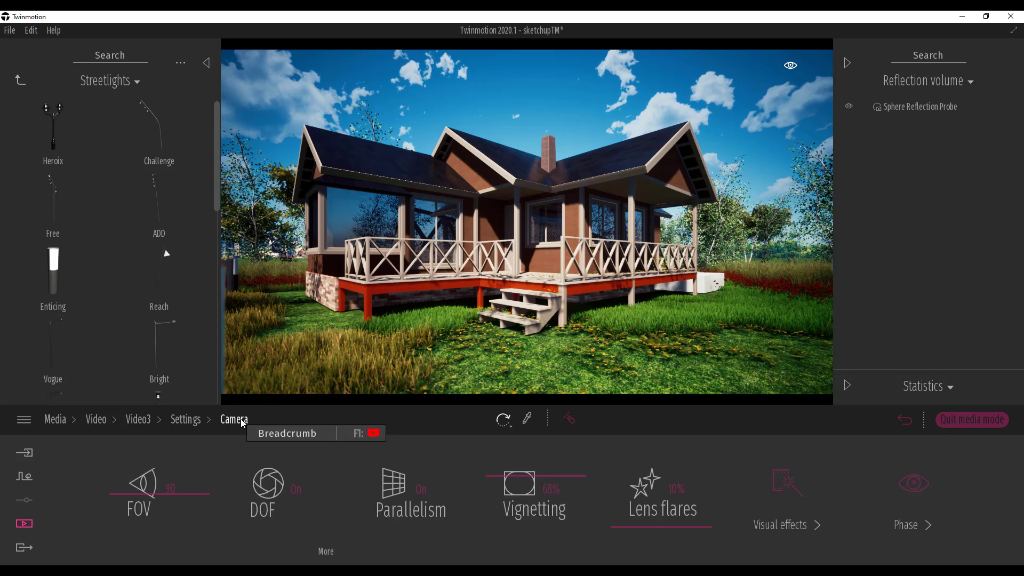
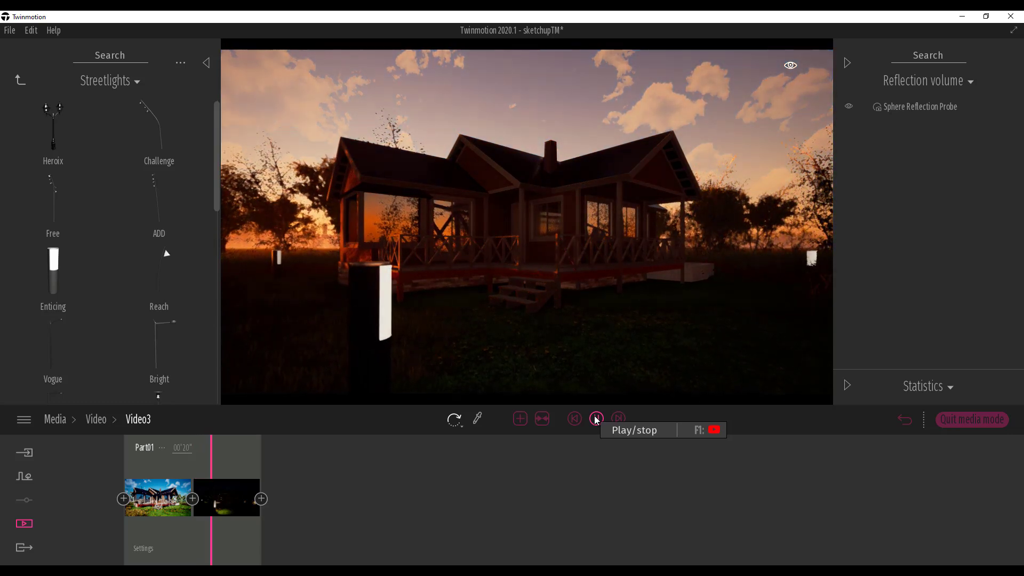
- Stop the day-to-night preview playback and select Video3 as the video to export
{"action": "left_click", "coordinate": [597, 419]}
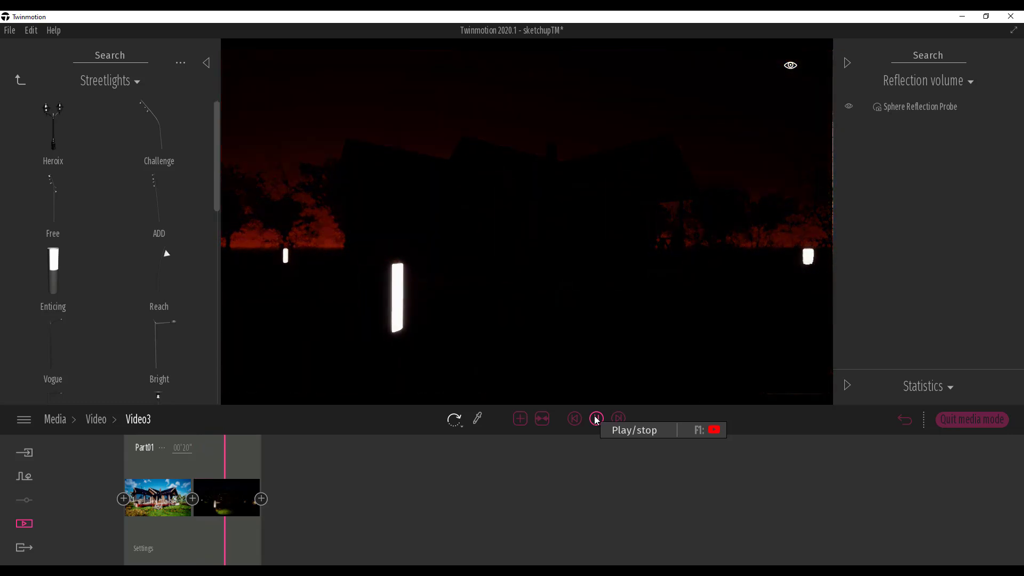
{"action": "left_click", "coordinate": [98, 420]}
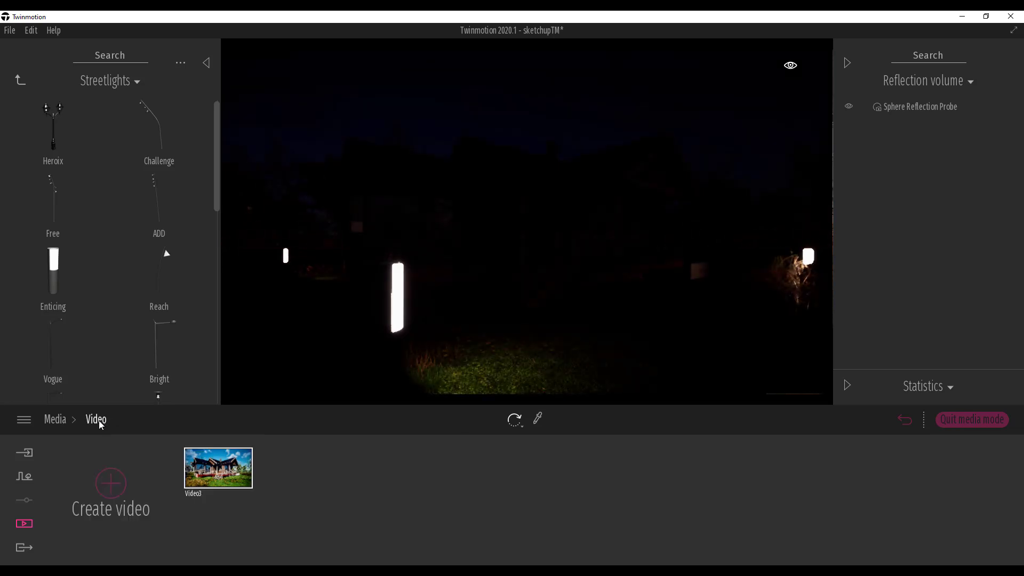
{"action": "left_click", "coordinate": [24, 549]}
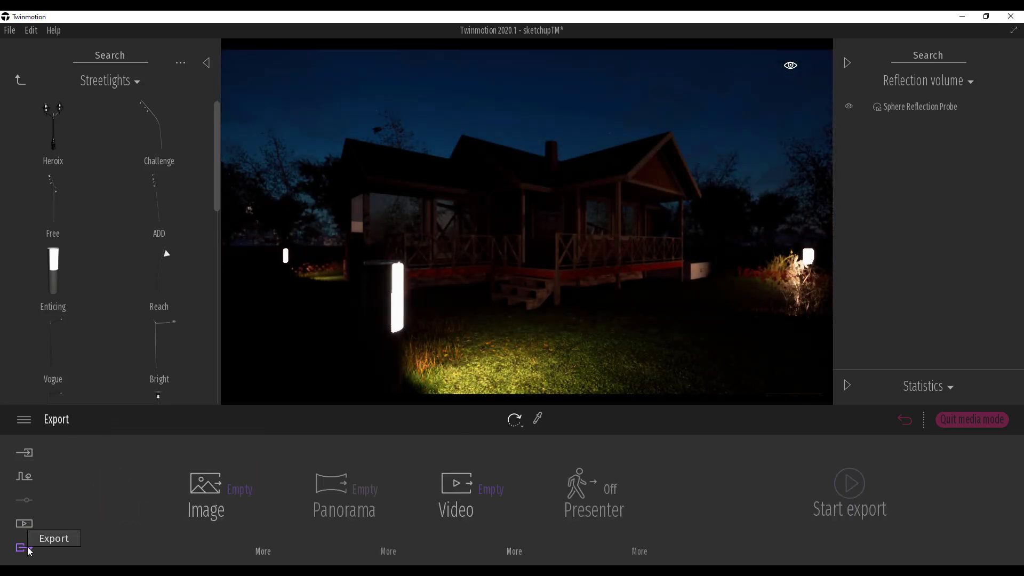
{"action": "left_click", "coordinate": [491, 490]}
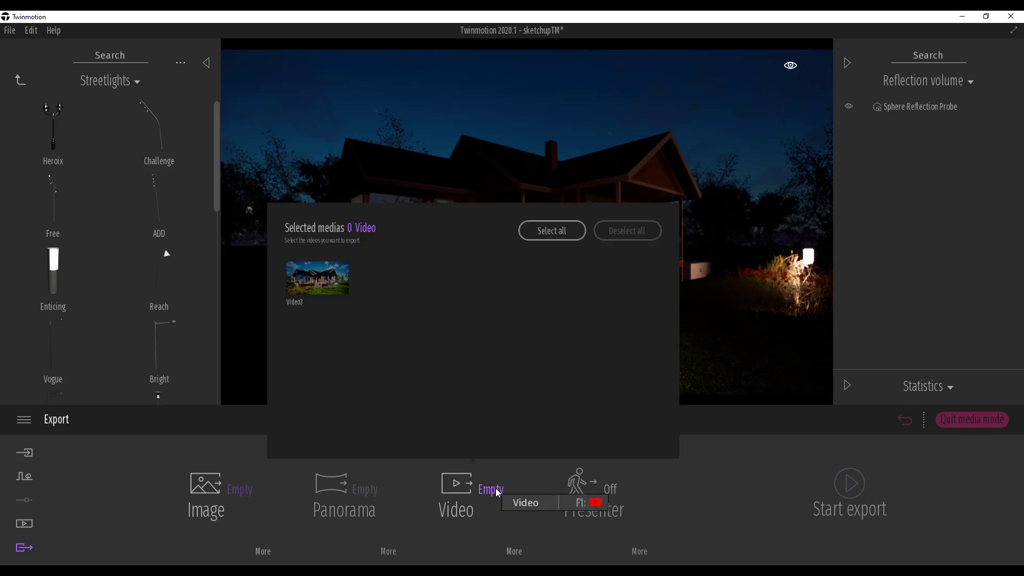
{"action": "left_click", "coordinate": [314, 288]}
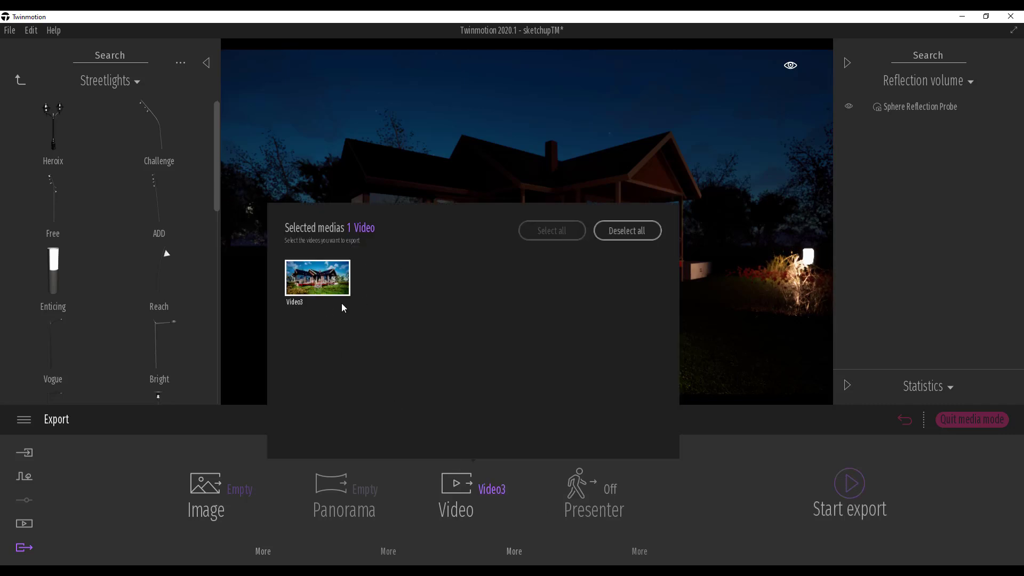
- Select the Video3 clip in the video export settings, check the mode options and turn on Max lighting
{"action": "left_click", "coordinate": [512, 552]}
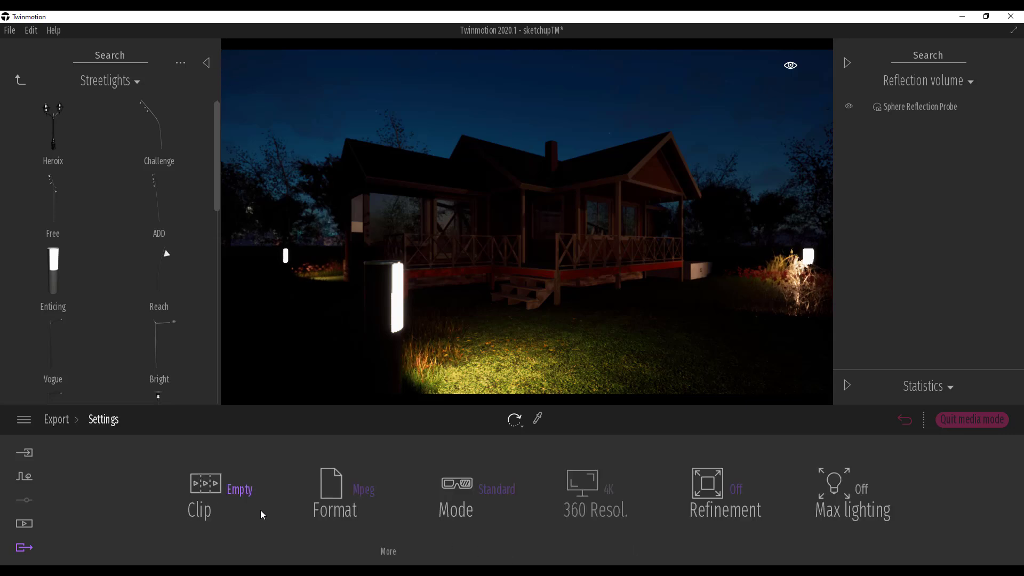
{"action": "mouse_move", "coordinate": [248, 496]}
{"action": "left_click", "coordinate": [65, 285]}
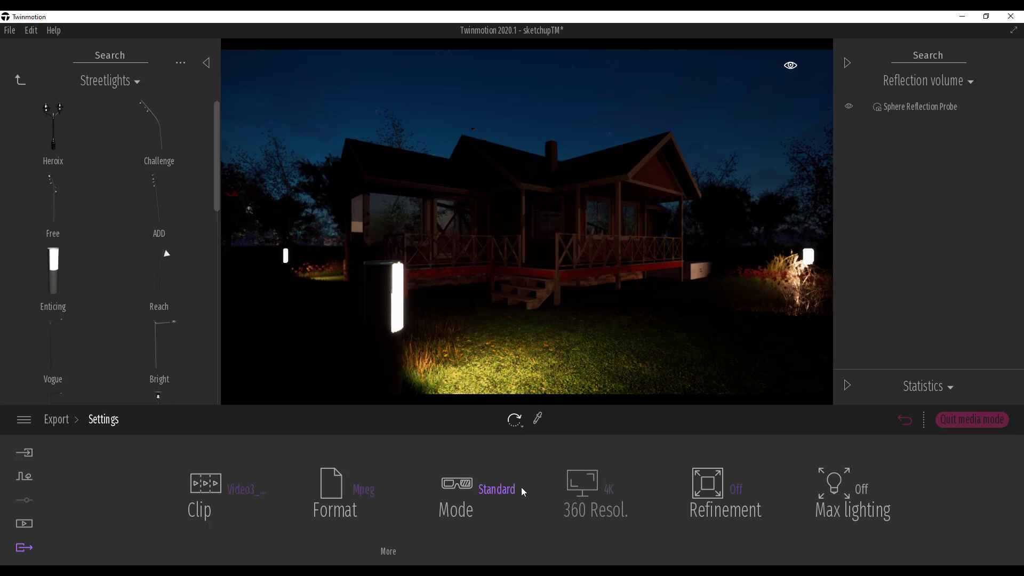
{"action": "left_click", "coordinate": [497, 490]}
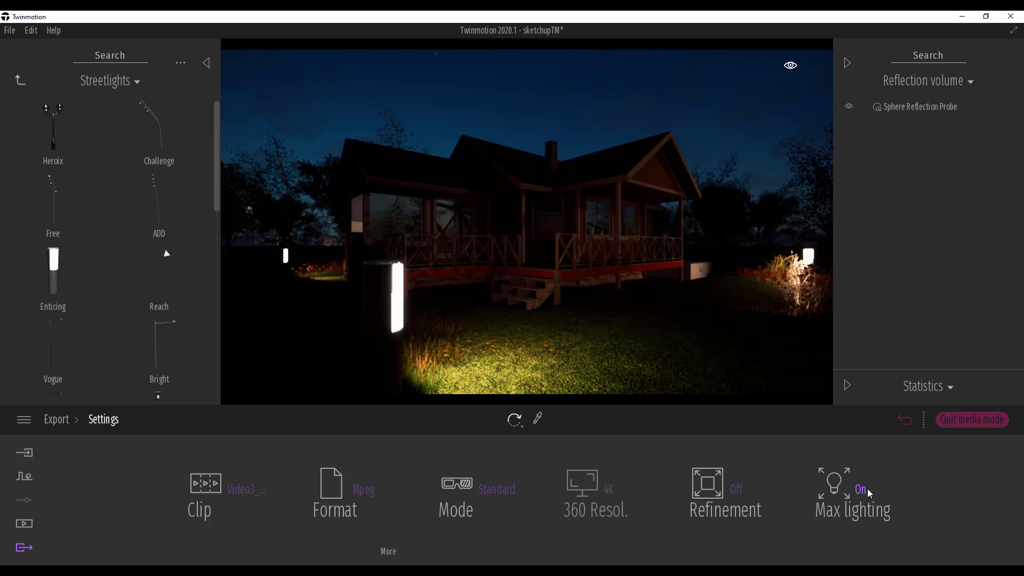
- Review the framerate options available for the video export
{"action": "left_click", "coordinate": [395, 554]}
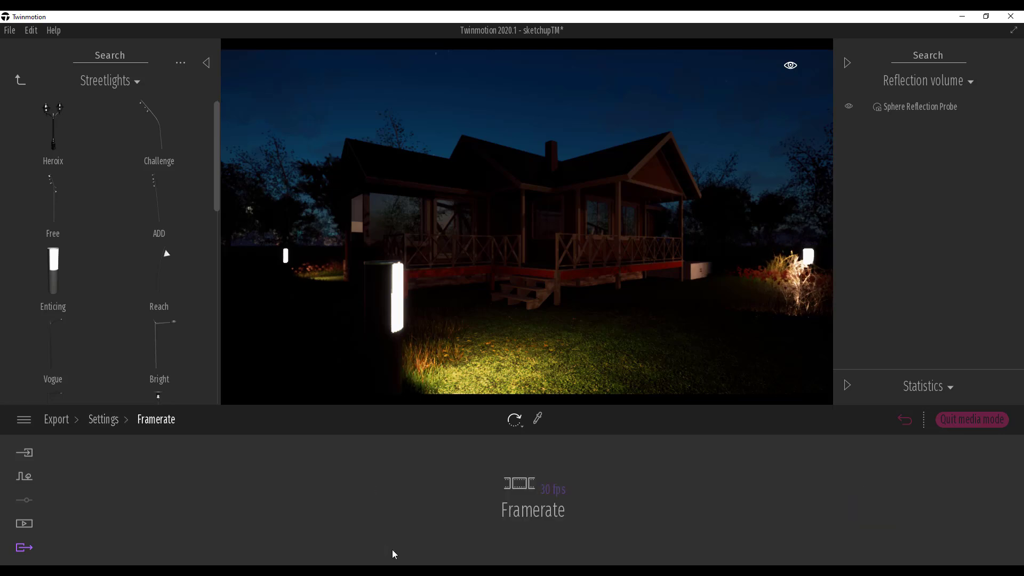
{"action": "left_click", "coordinate": [556, 488]}
{"action": "left_click", "coordinate": [553, 488]}
{"action": "left_click", "coordinate": [563, 493]}
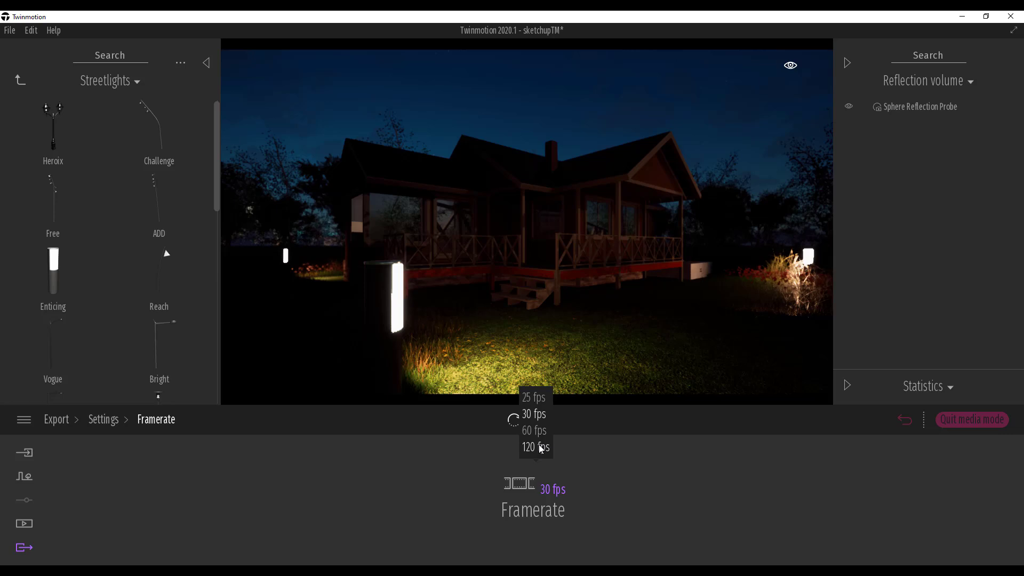
{"action": "left_click", "coordinate": [104, 420]}
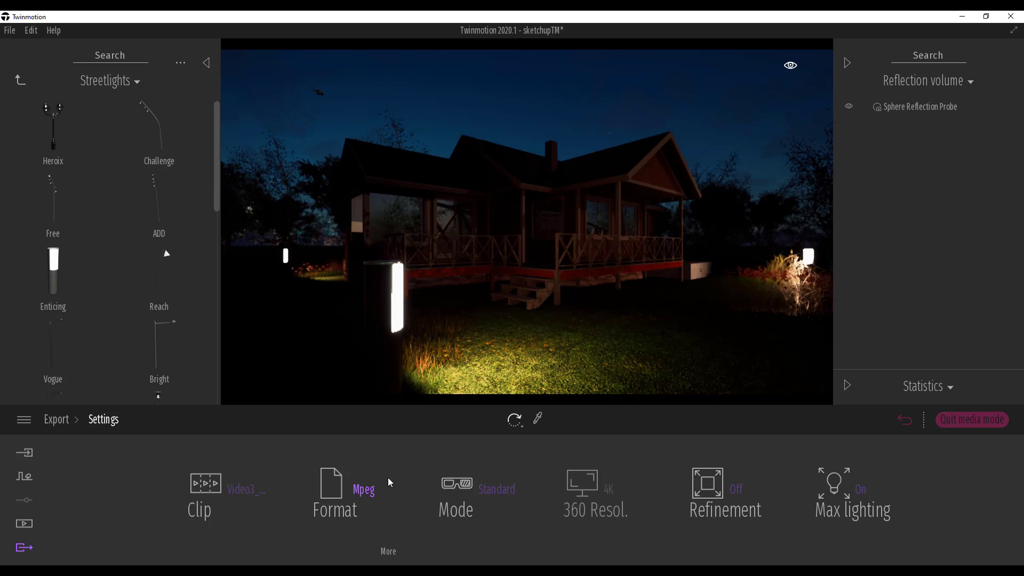
{"action": "left_click", "coordinate": [64, 421]}
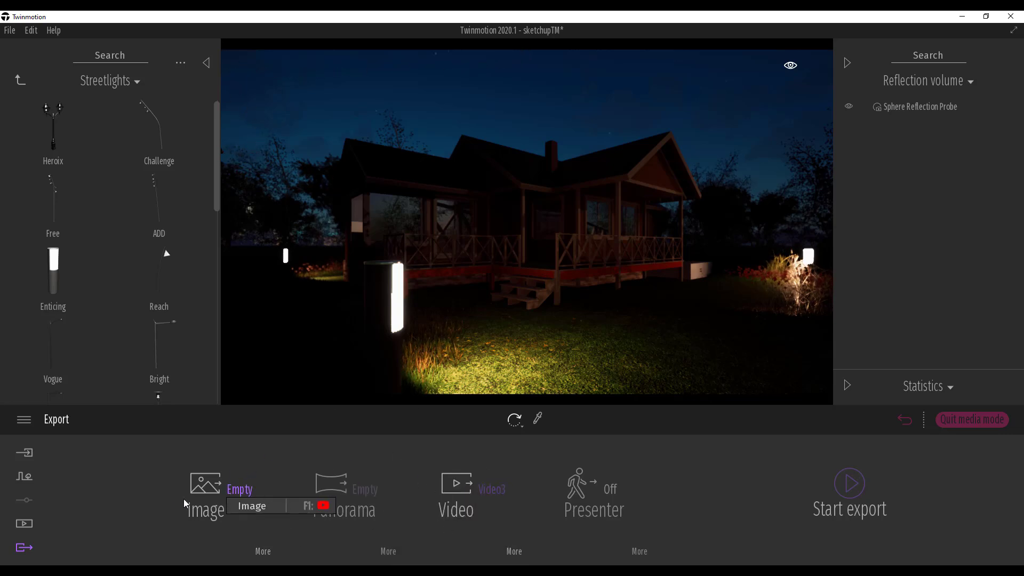
- Review the saved images, the choice of images for export and the image export settings
{"action": "left_click", "coordinate": [17, 526]}
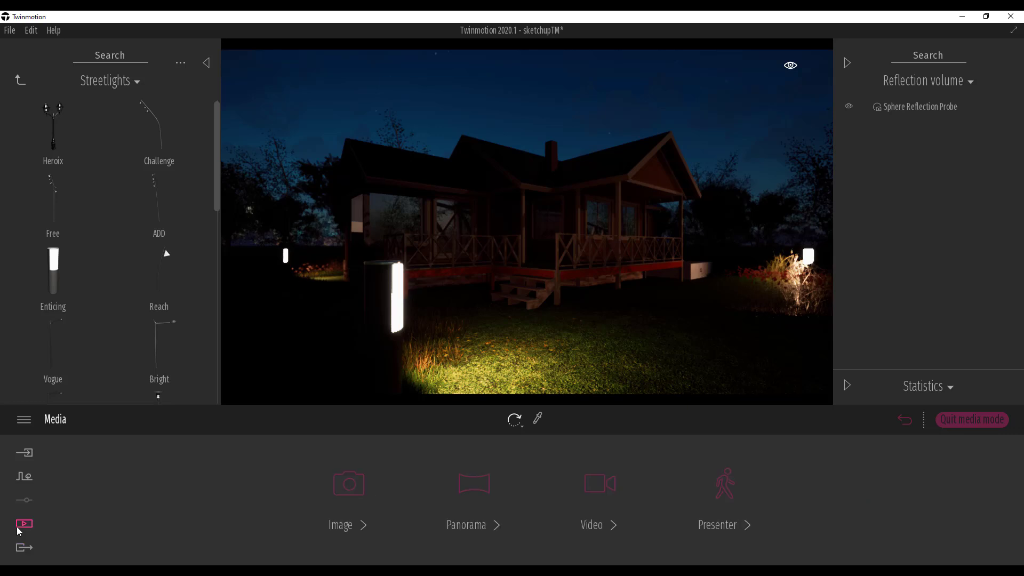
{"action": "left_click", "coordinate": [349, 486]}
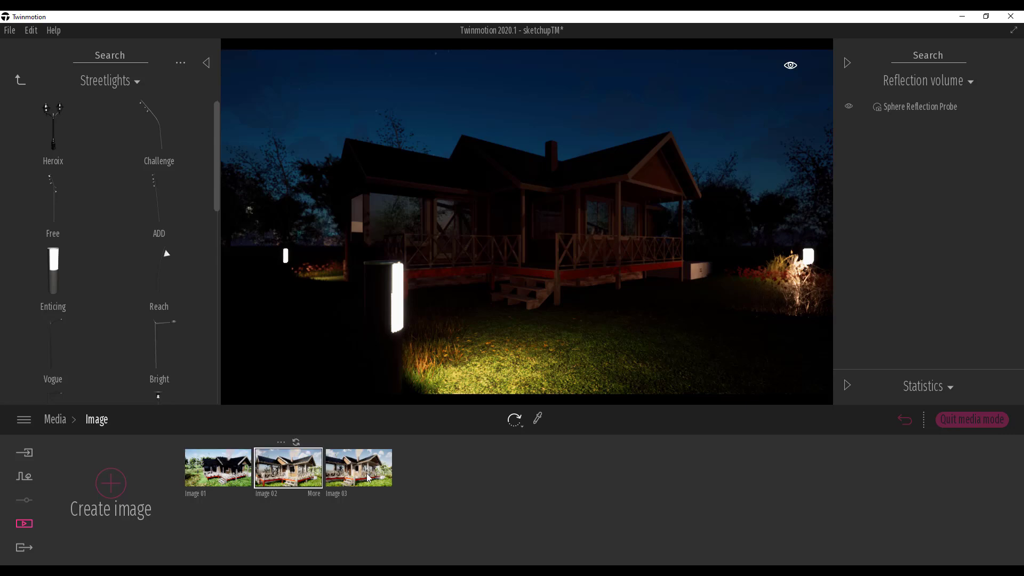
{"action": "left_click", "coordinate": [24, 548]}
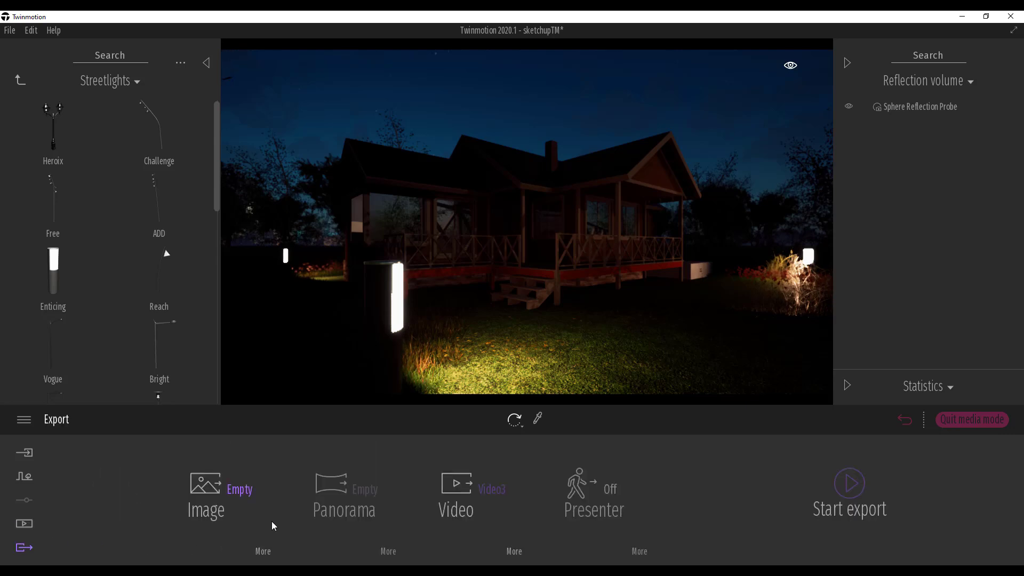
{"action": "left_click", "coordinate": [244, 493]}
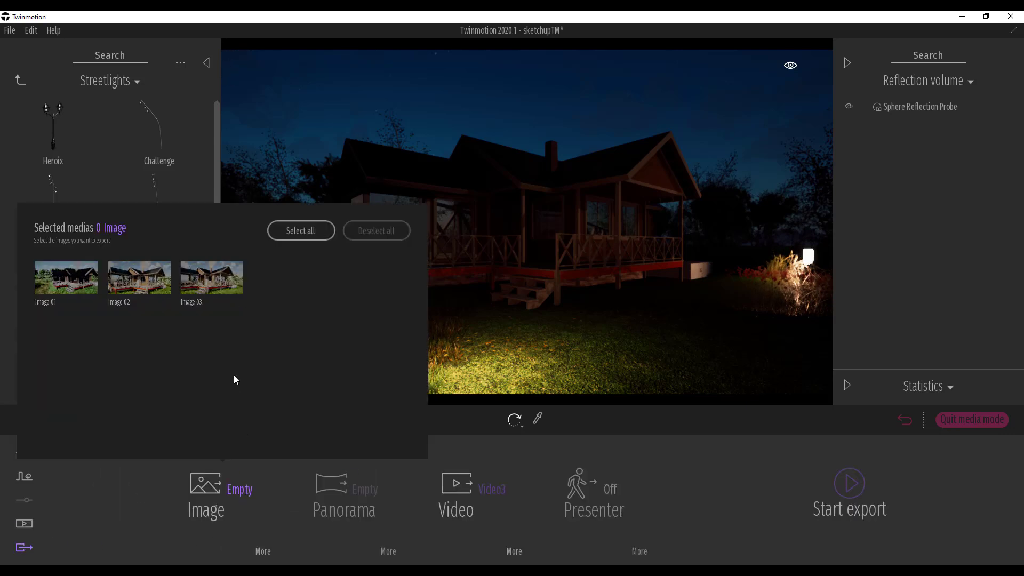
{"action": "left_click", "coordinate": [266, 546]}
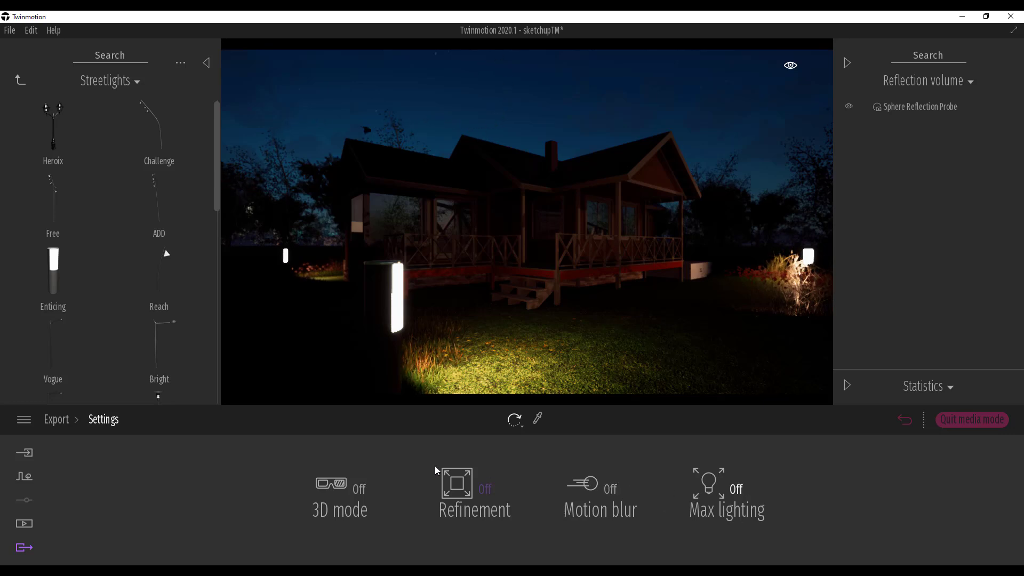
- Check the saved videos in the media library and return to the export options
{"action": "left_click", "coordinate": [69, 419]}
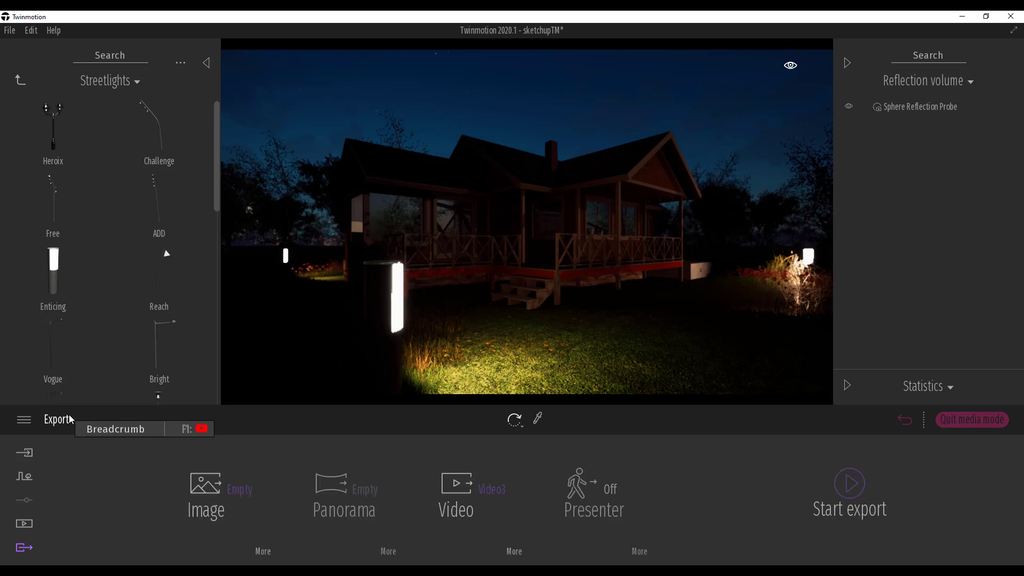
{"action": "left_click", "coordinate": [25, 524]}
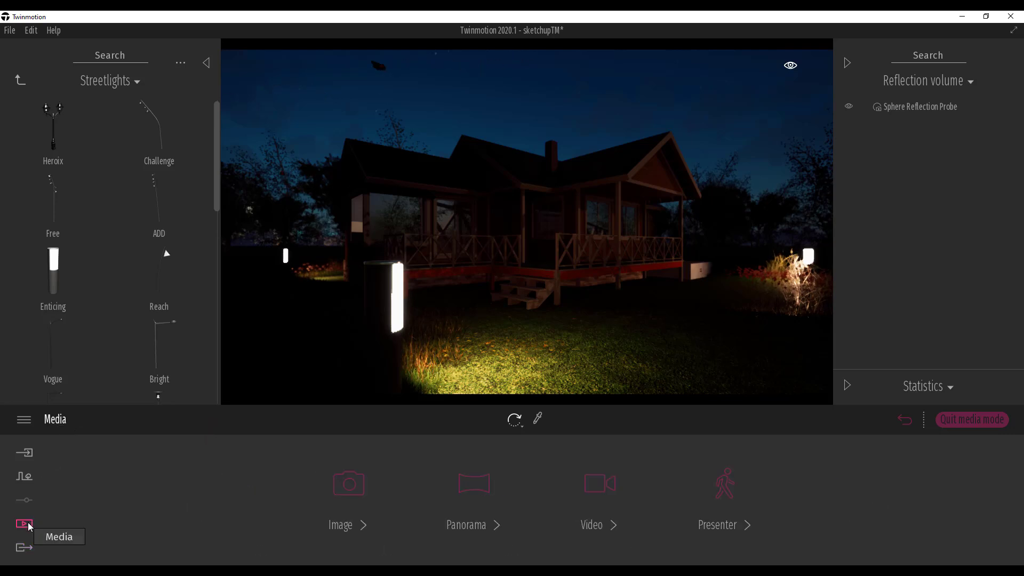
{"action": "left_click", "coordinate": [583, 505]}
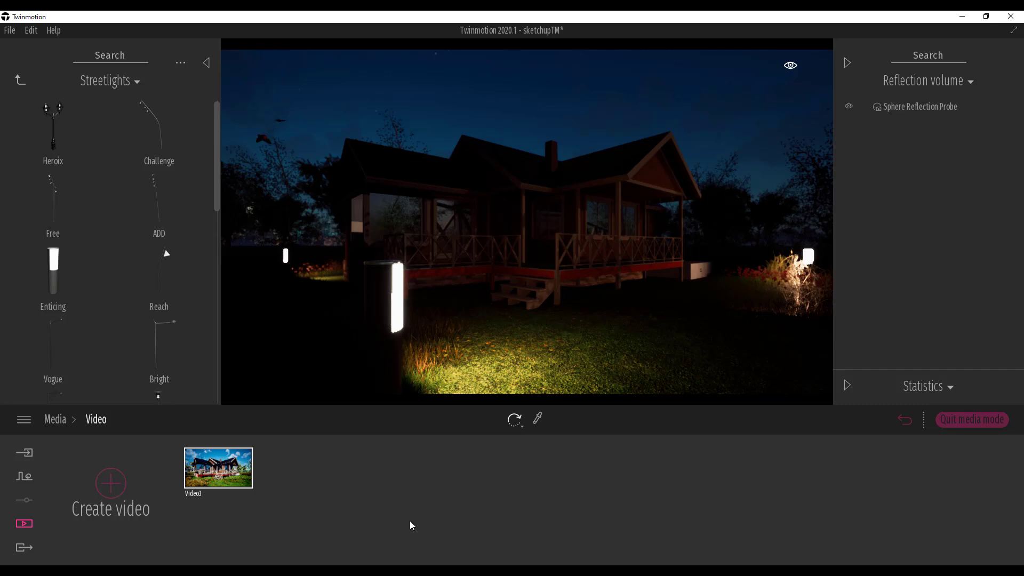
{"action": "left_click", "coordinate": [24, 547]}
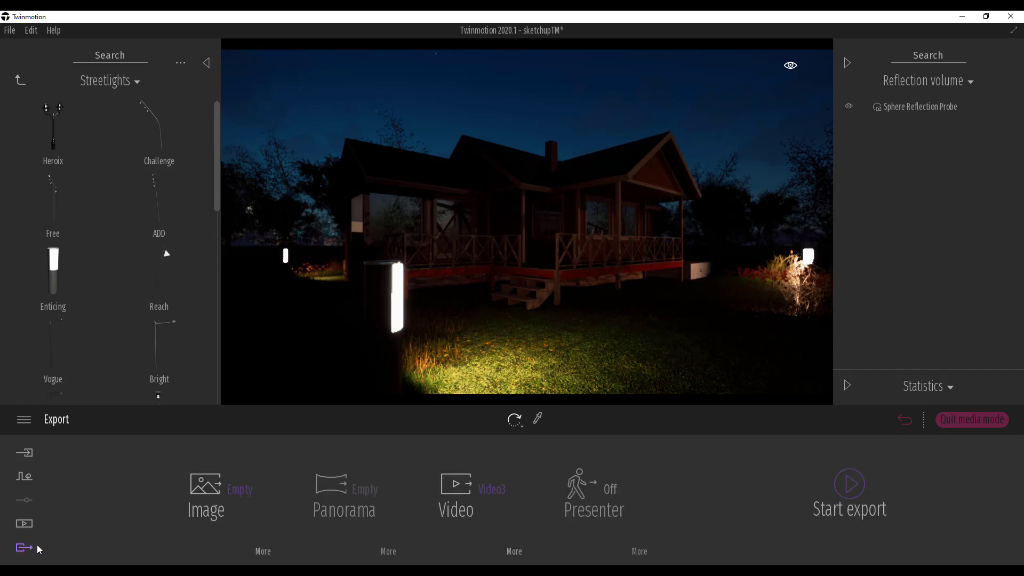
- Review which video is selected for export and which of its clips is included
{"action": "left_click", "coordinate": [494, 490]}
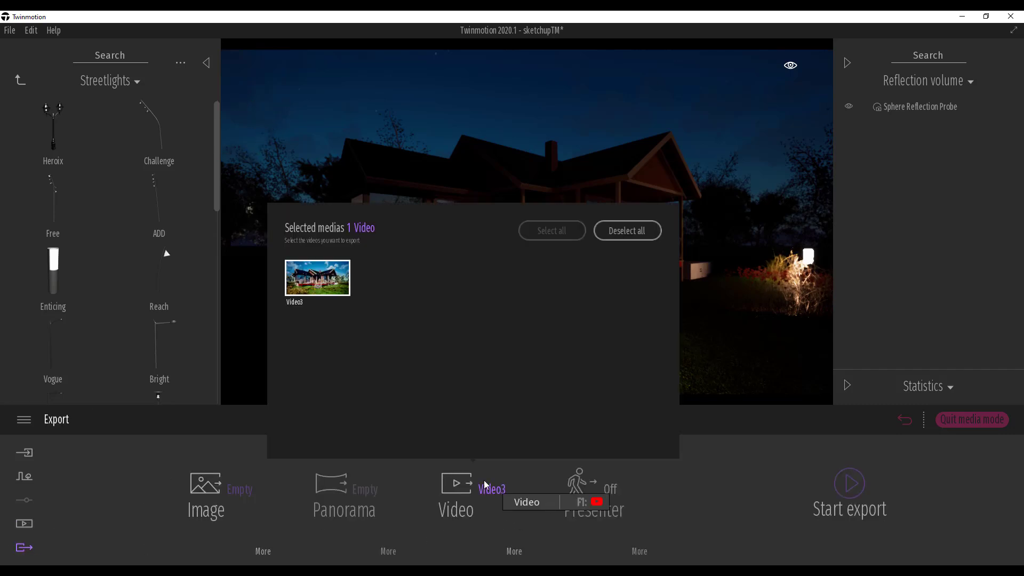
{"action": "left_click", "coordinate": [281, 466]}
{"action": "left_click", "coordinate": [514, 552]}
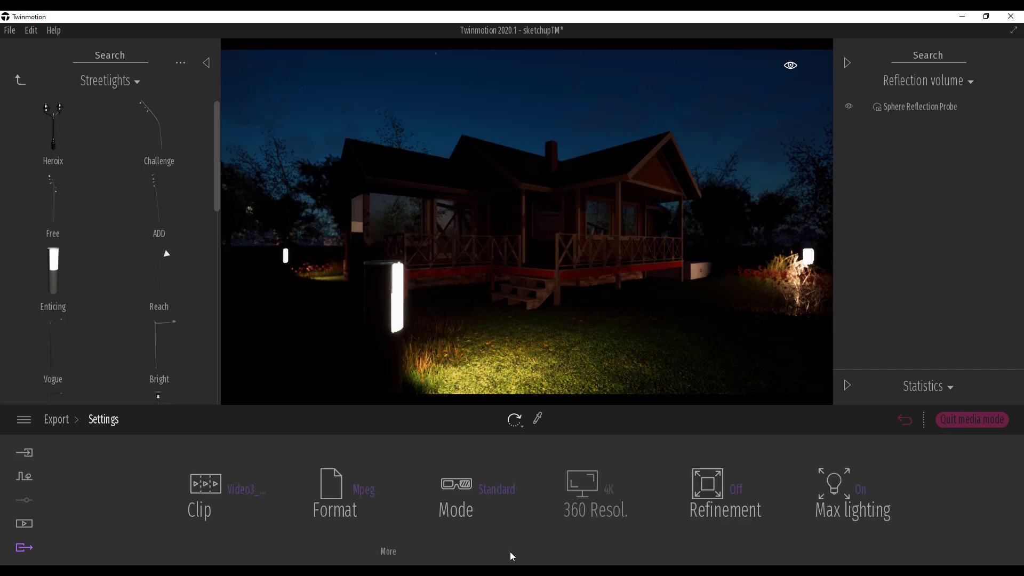
{"action": "left_click", "coordinate": [244, 490]}
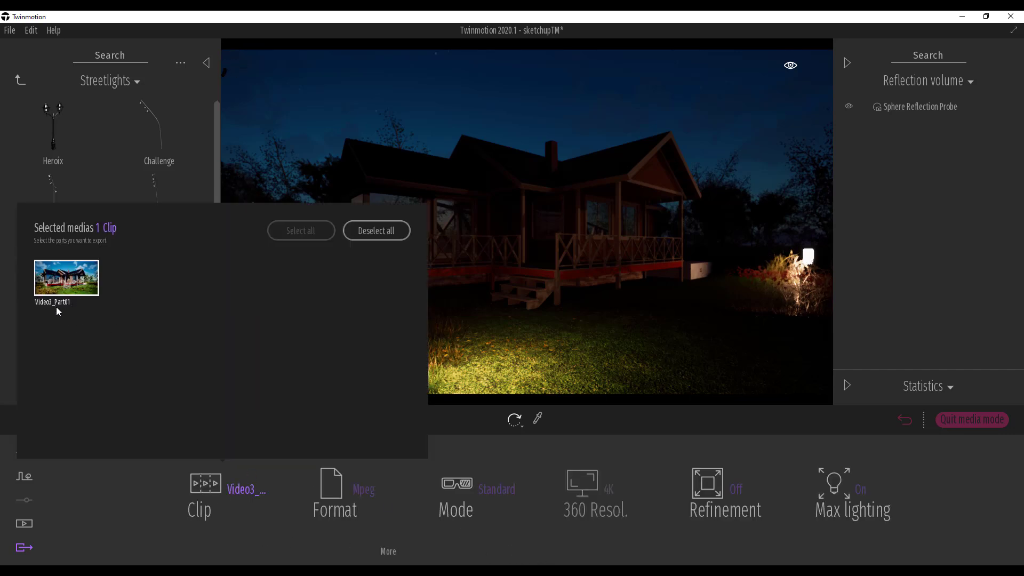
{"action": "left_click", "coordinate": [110, 501]}
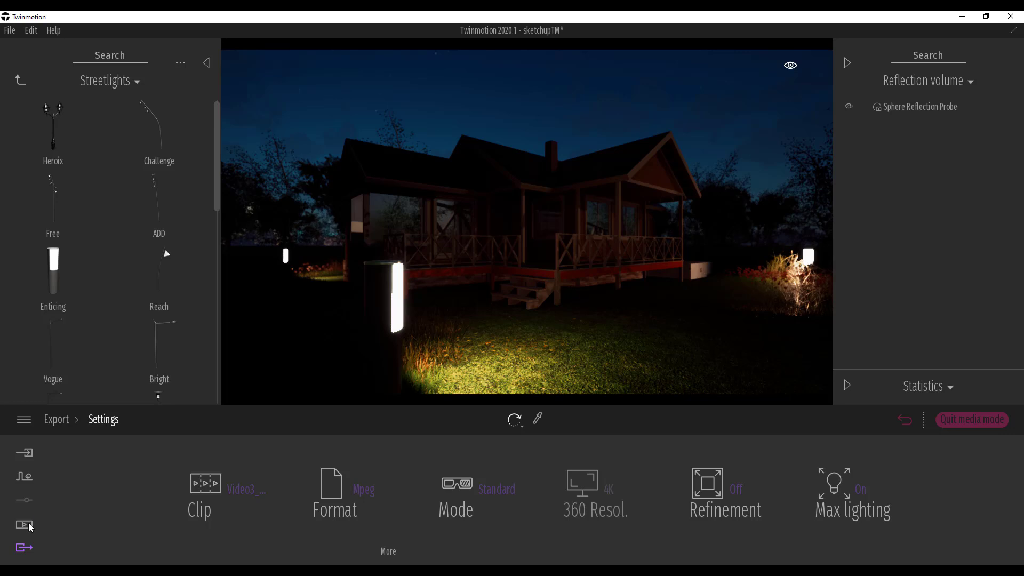
- Create a new video from the current night view, and reopen Video3 from the video list
{"action": "left_click", "coordinate": [25, 525]}
{"action": "left_click", "coordinate": [587, 501]}
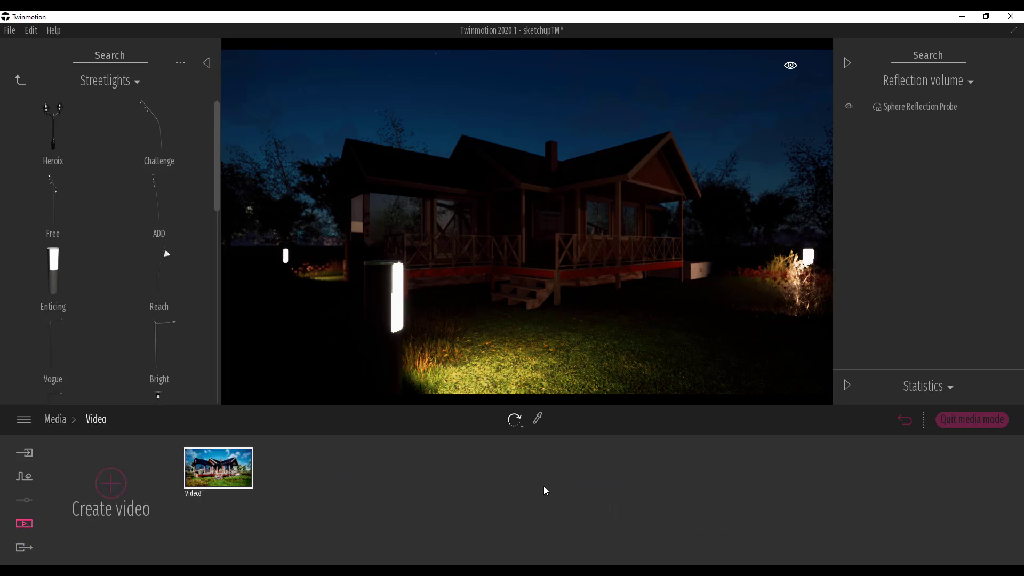
{"action": "left_click", "coordinate": [109, 490]}
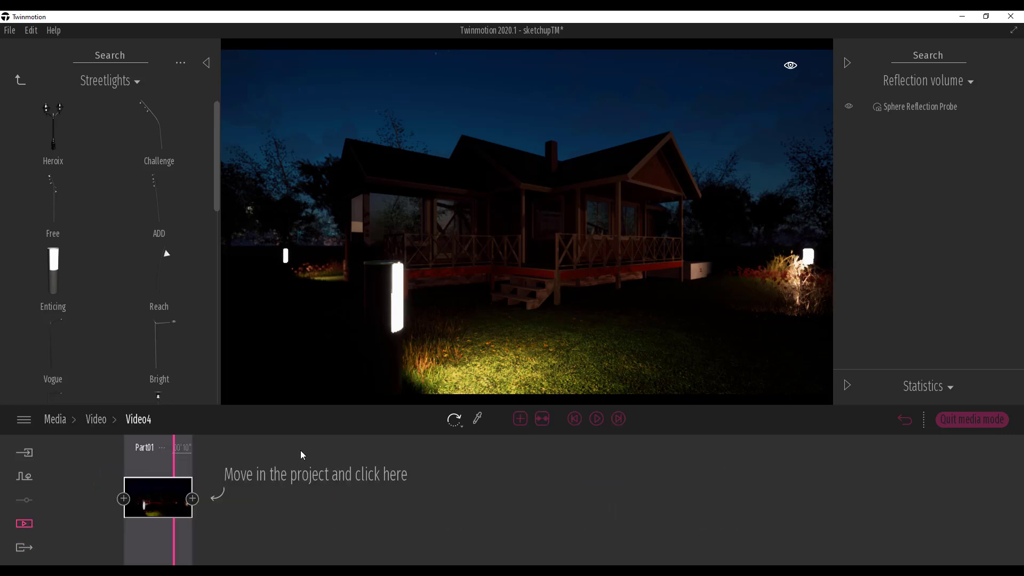
{"action": "left_click", "coordinate": [96, 419]}
{"action": "left_click", "coordinate": [217, 464]}
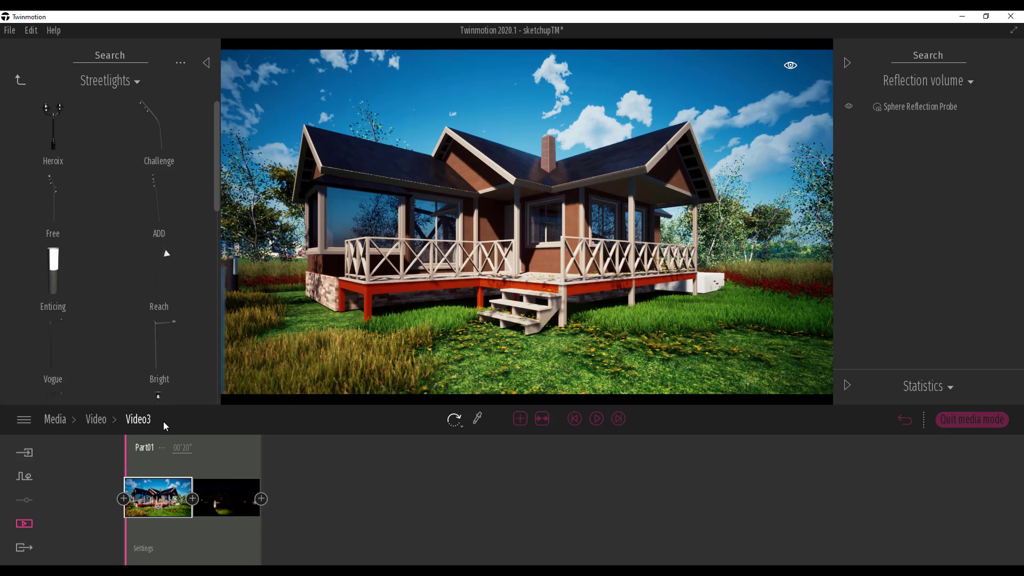
- Create another video from the current daytime view of the house, and reopen Video3
{"action": "left_click", "coordinate": [95, 419]}
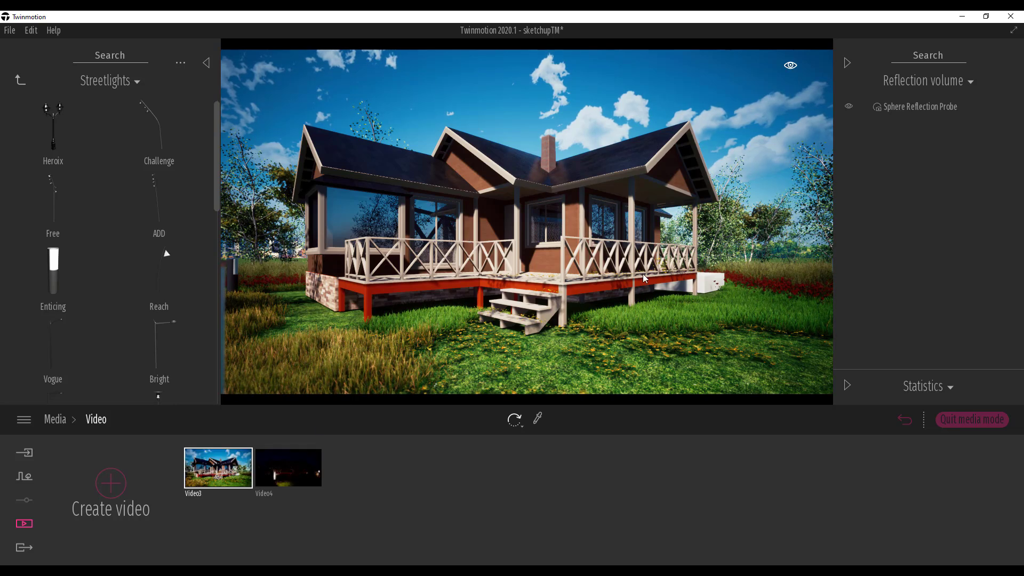
{"action": "left_click", "coordinate": [126, 493]}
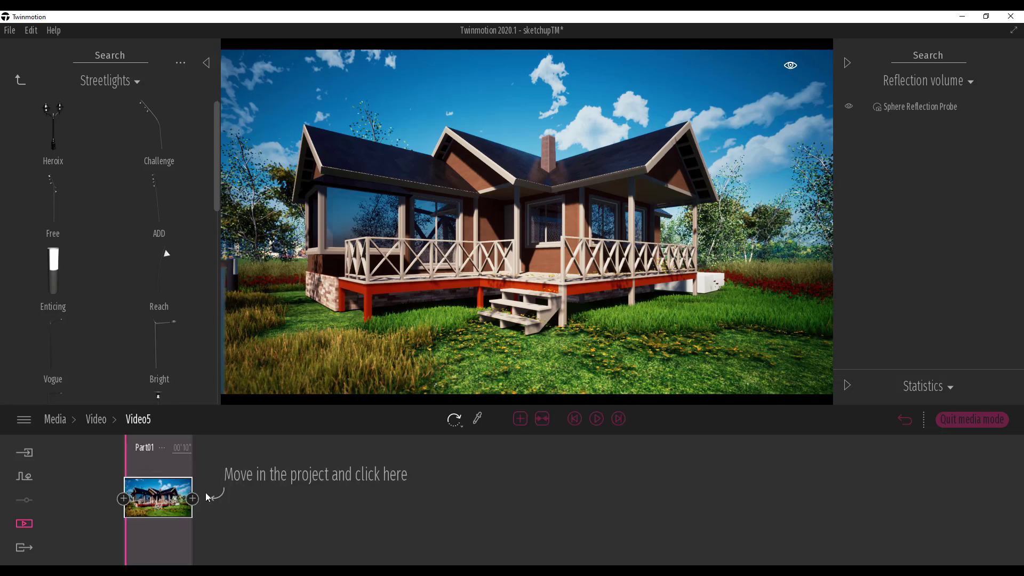
{"action": "left_click", "coordinate": [99, 419]}
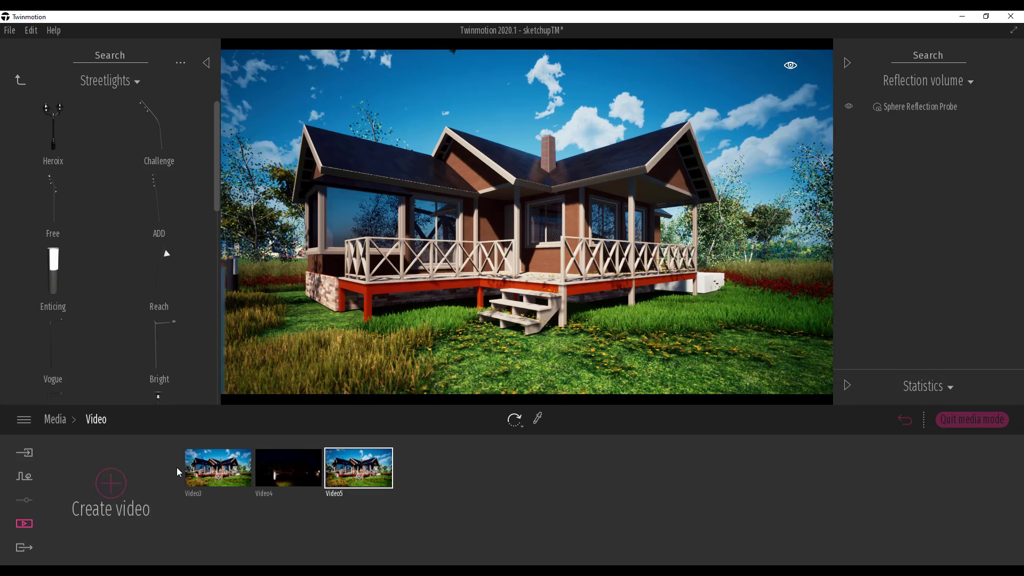
{"action": "left_click", "coordinate": [209, 472]}
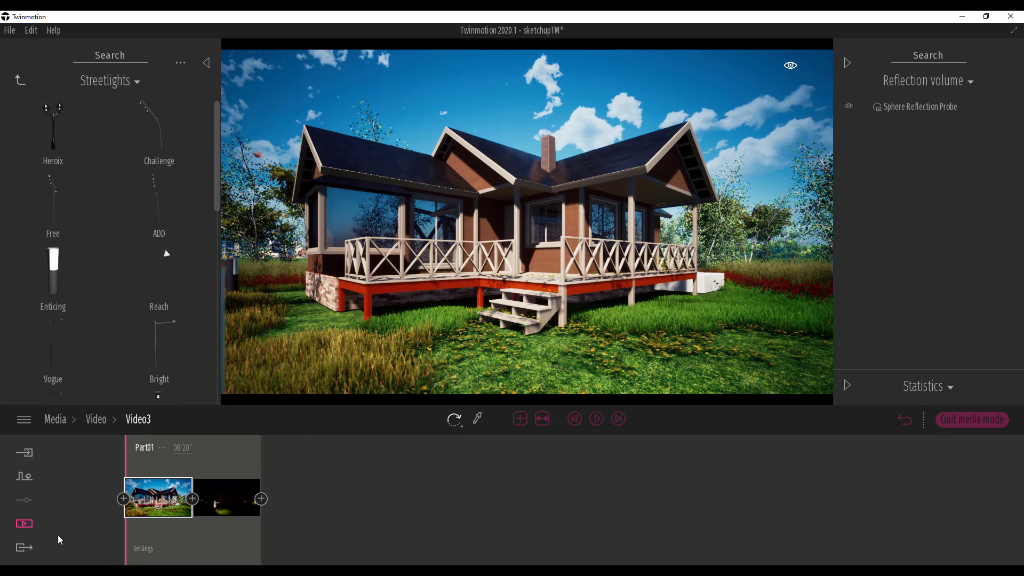
- Review the clips available in the video export settings
{"action": "left_click", "coordinate": [24, 547]}
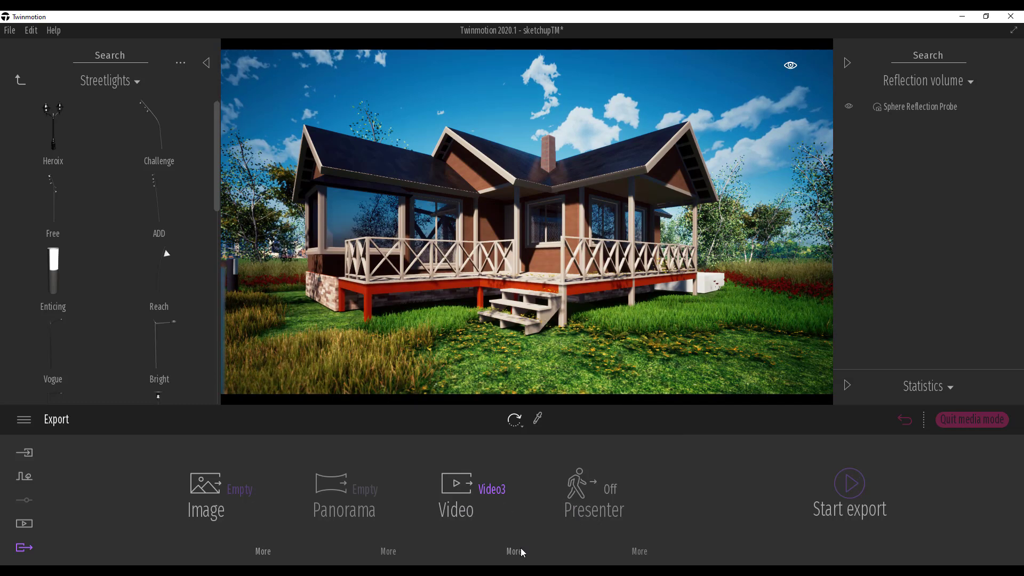
{"action": "left_click", "coordinate": [520, 548]}
{"action": "left_click", "coordinate": [242, 488]}
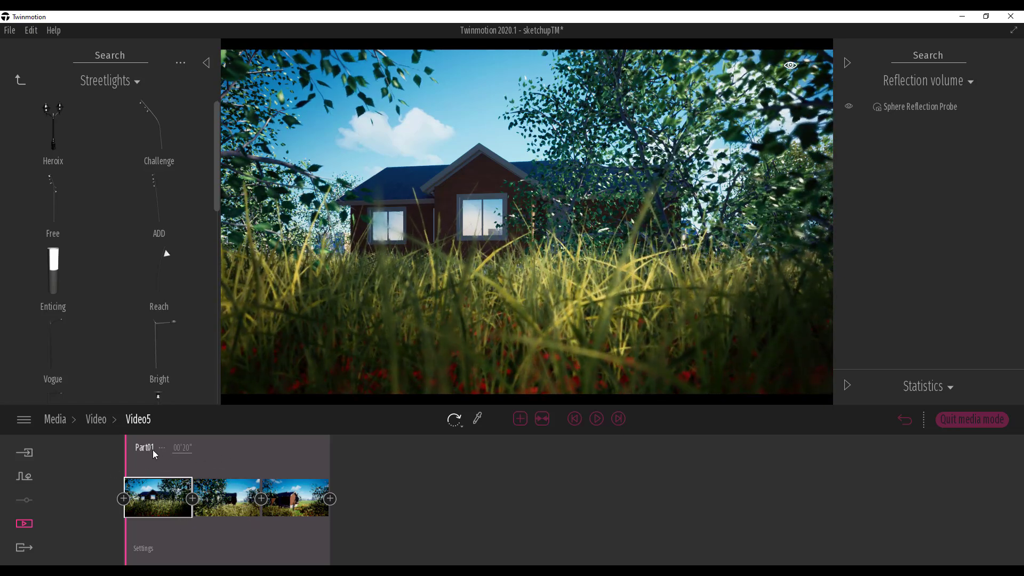
- Add a new video part after Part01 in Video5 and preview the sequence from the first keyframe into the new part
{"action": "left_click", "coordinate": [520, 418]}
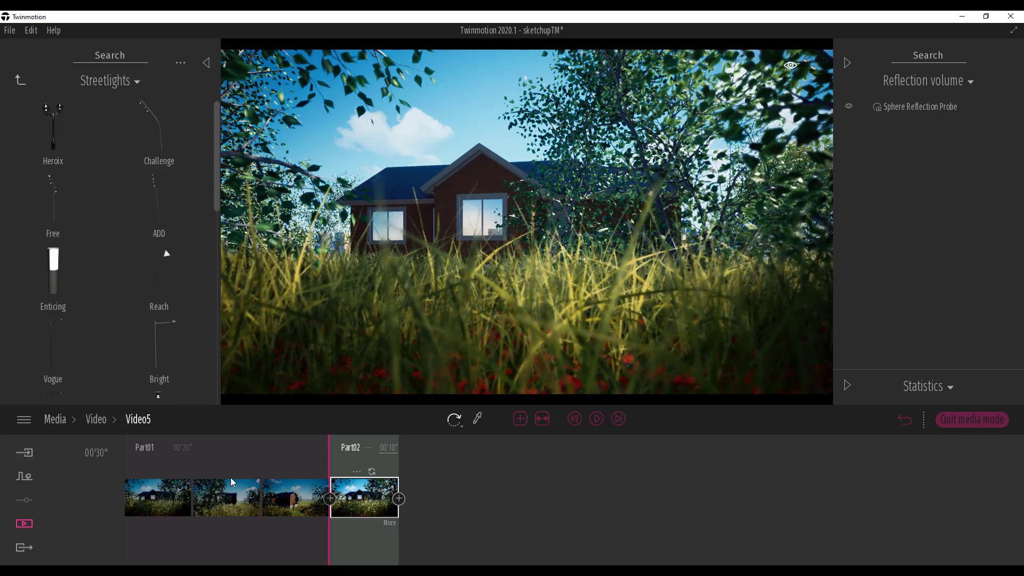
{"action": "left_click", "coordinate": [149, 498]}
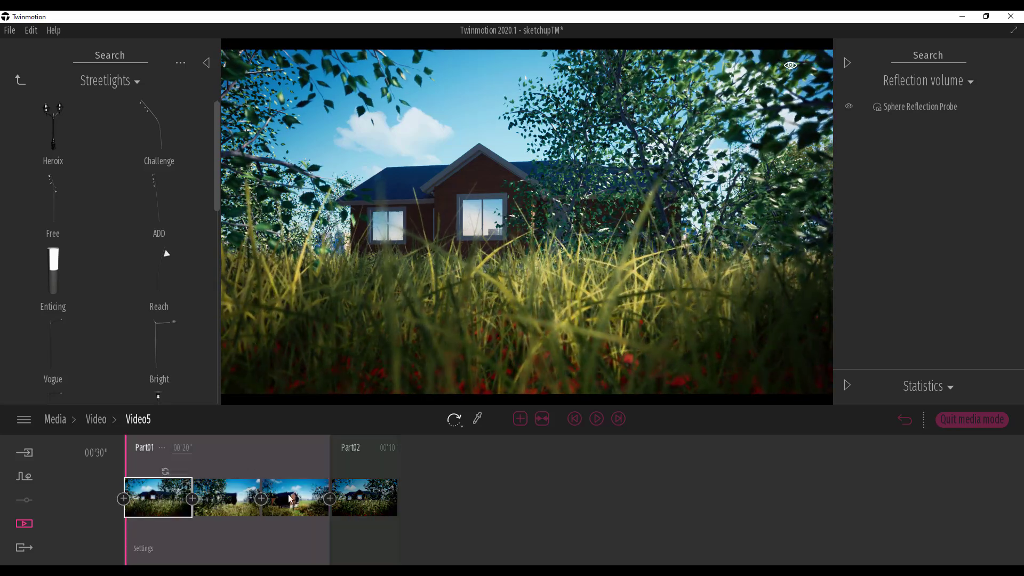
{"action": "left_click", "coordinate": [597, 419]}
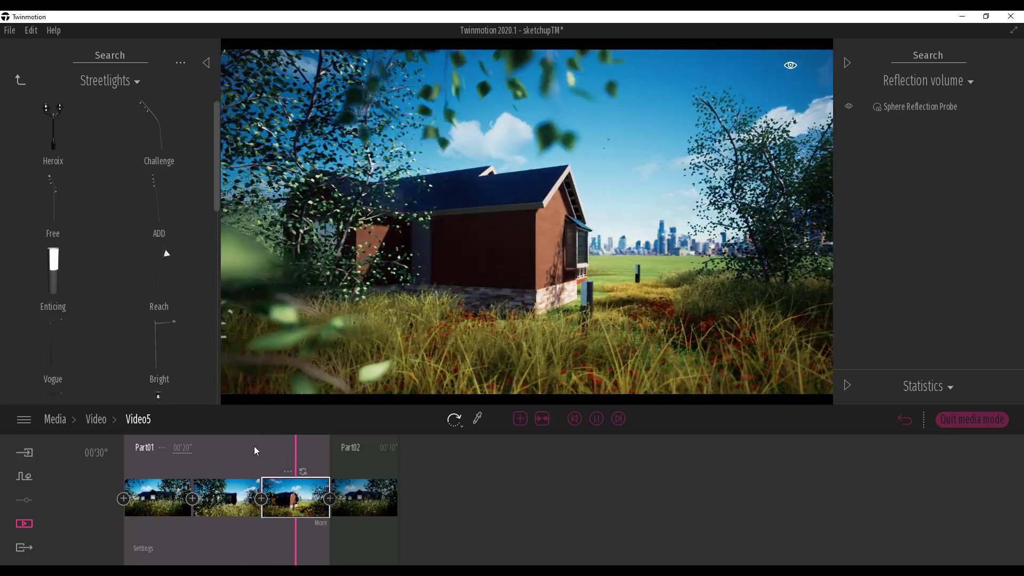
{"action": "mouse_move", "coordinate": [209, 488]}
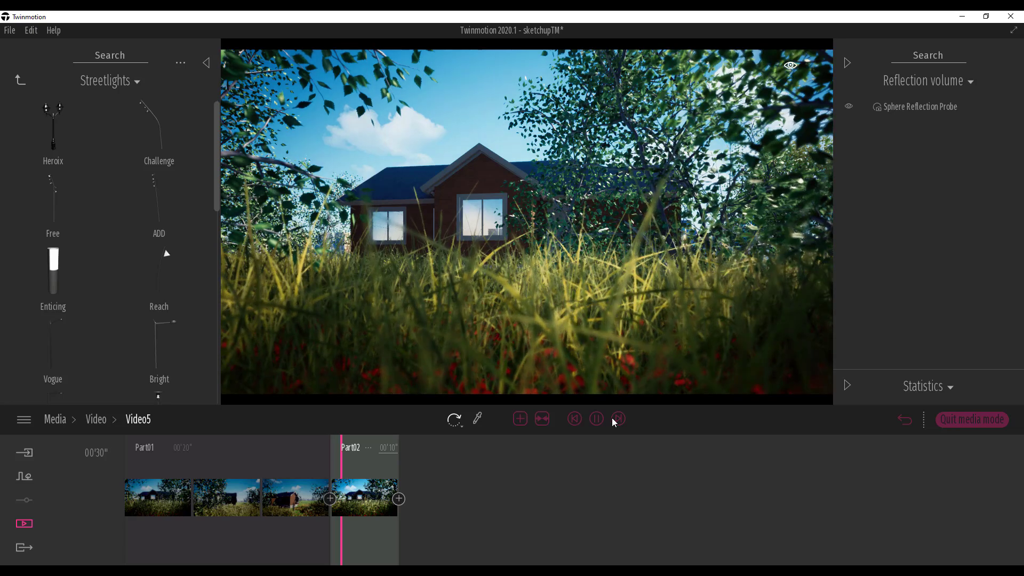
{"action": "left_click", "coordinate": [596, 419]}
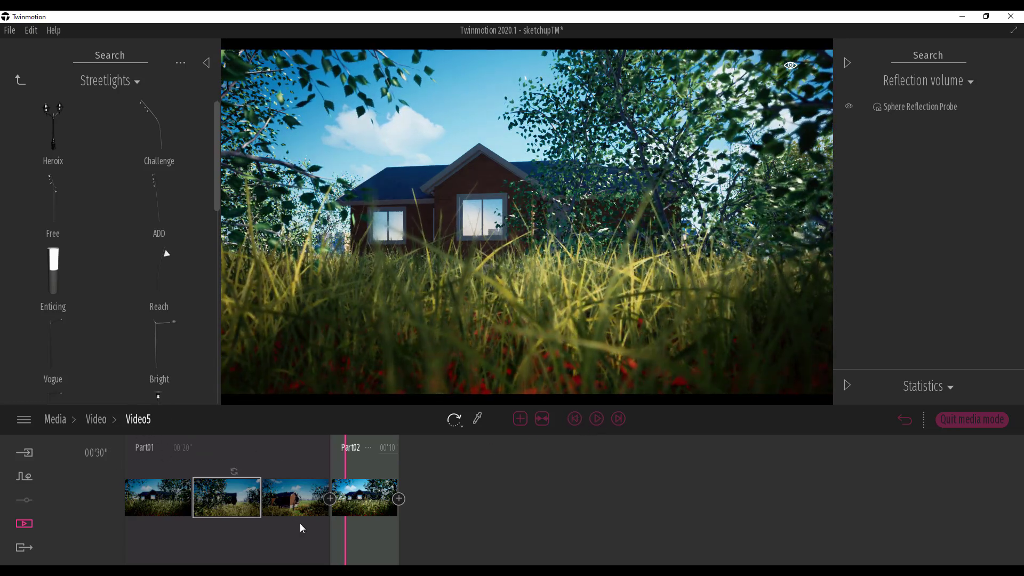
- Collapse and expand the parts of Video5 on the timeline, and select the Part02 keyframe
{"action": "mouse_move", "coordinate": [399, 515]}
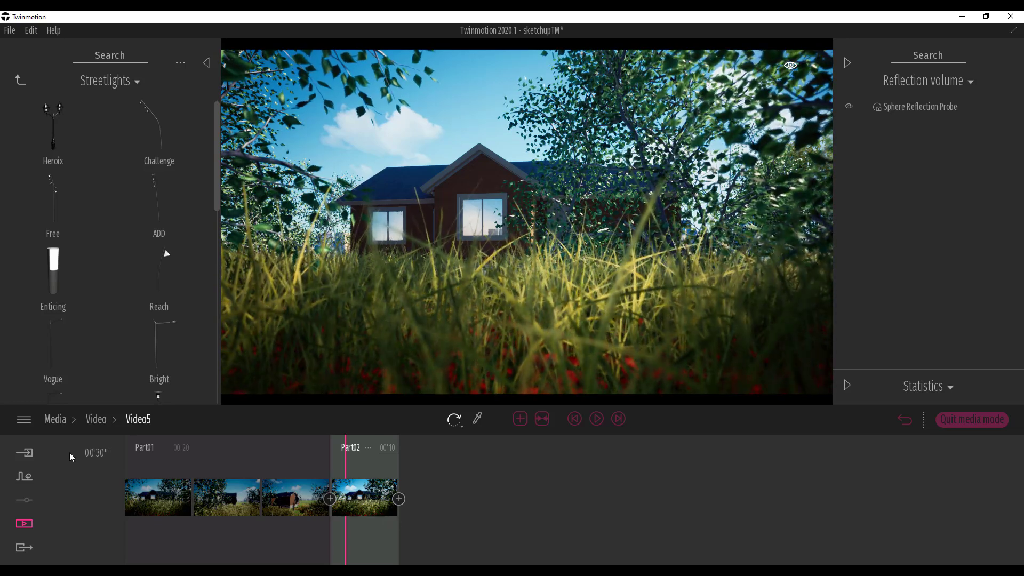
{"action": "left_click", "coordinate": [542, 420]}
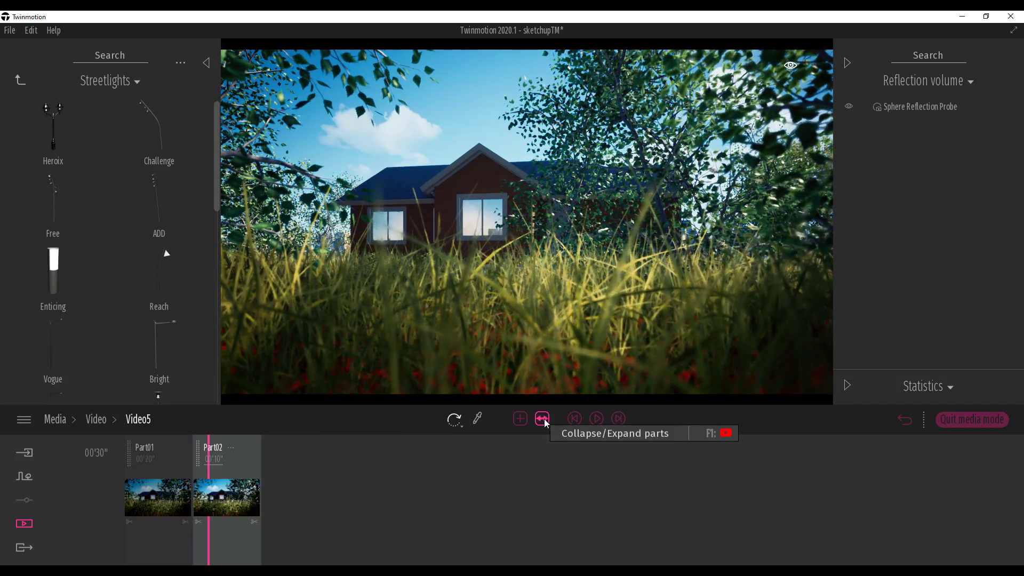
{"action": "left_click", "coordinate": [544, 422]}
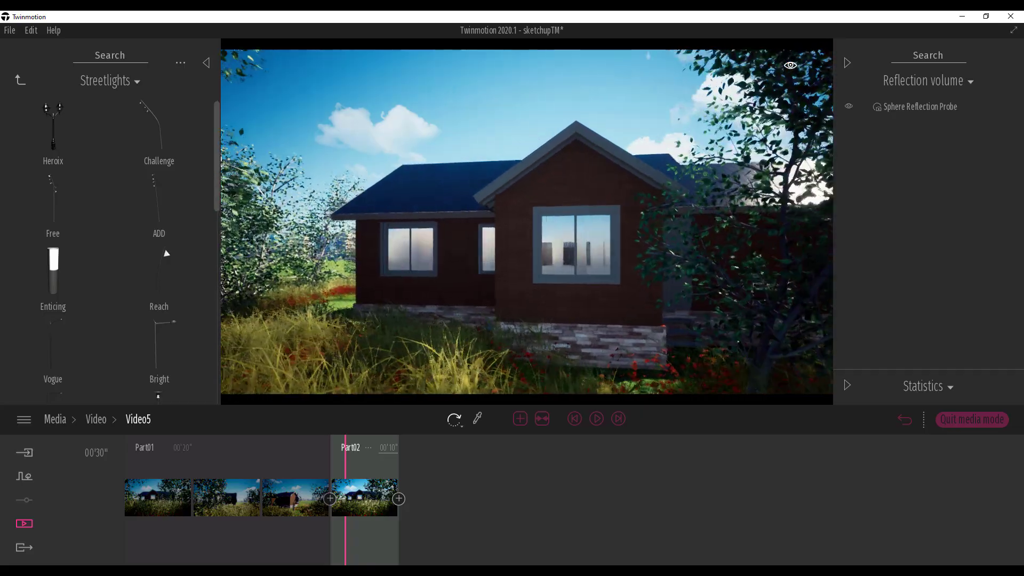
{"action": "left_click", "coordinate": [368, 501]}
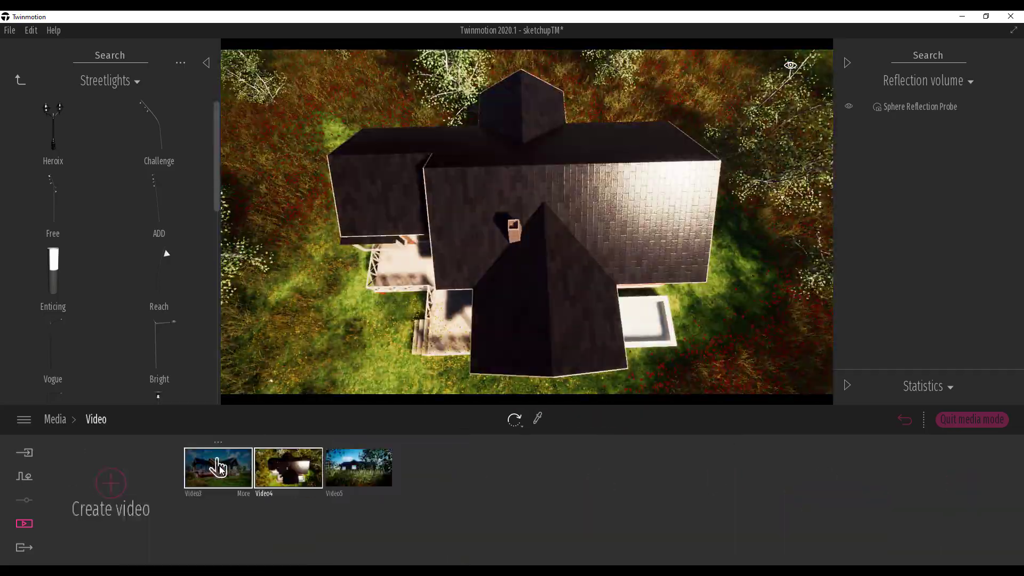
- Open Video3, scrub through the day-to-night transition and check the night keyframe's copy and paste ambiance options
{"action": "left_click", "coordinate": [219, 466]}
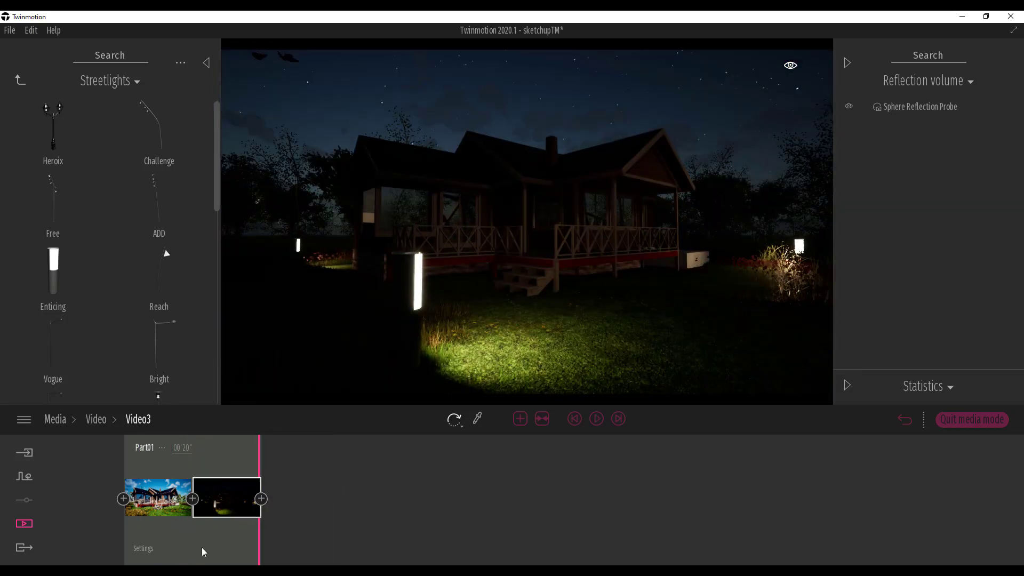
{"action": "left_click", "coordinate": [201, 547]}
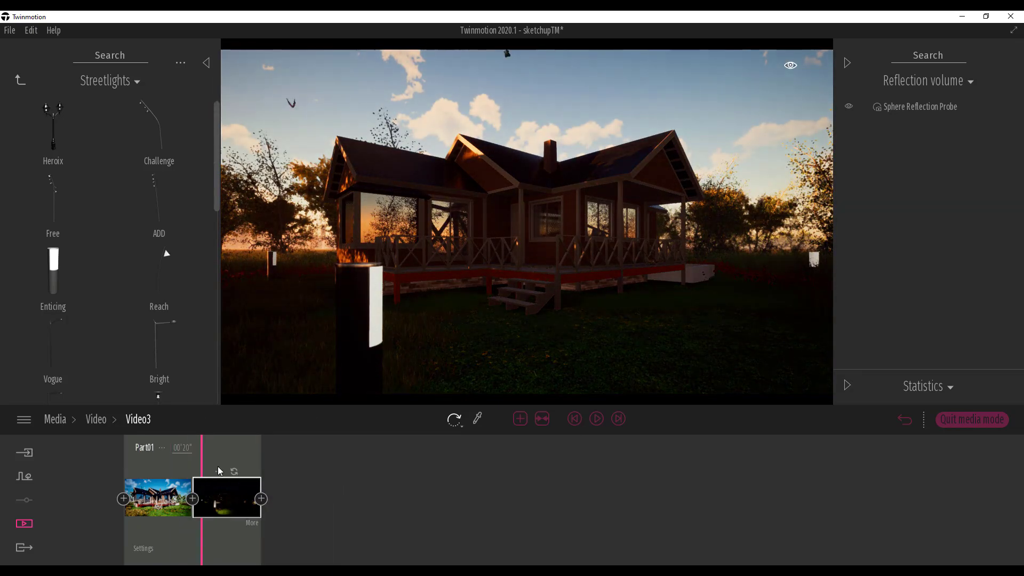
{"action": "left_click", "coordinate": [220, 471]}
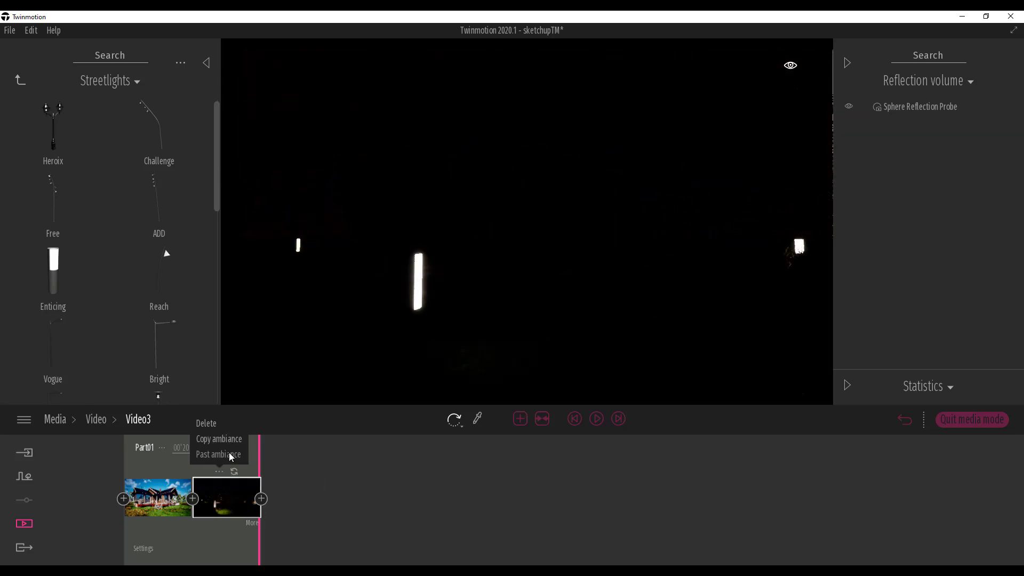
{"action": "left_click", "coordinate": [178, 503]}
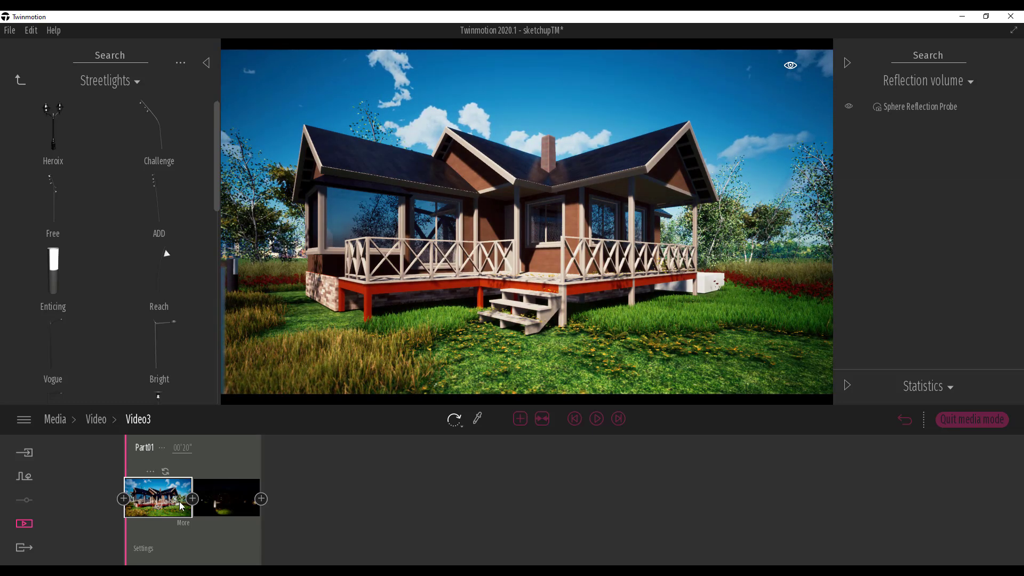
{"action": "left_click", "coordinate": [239, 497]}
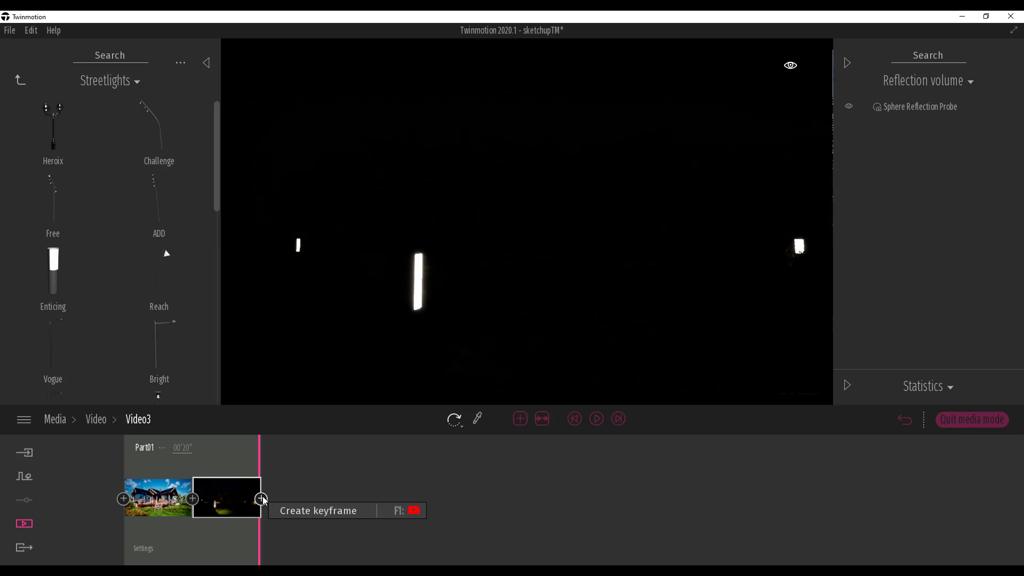
- Add a third keyframe at the end of Video3 and paste the first keyframe's daytime ambiance onto it
{"action": "left_click", "coordinate": [261, 499]}
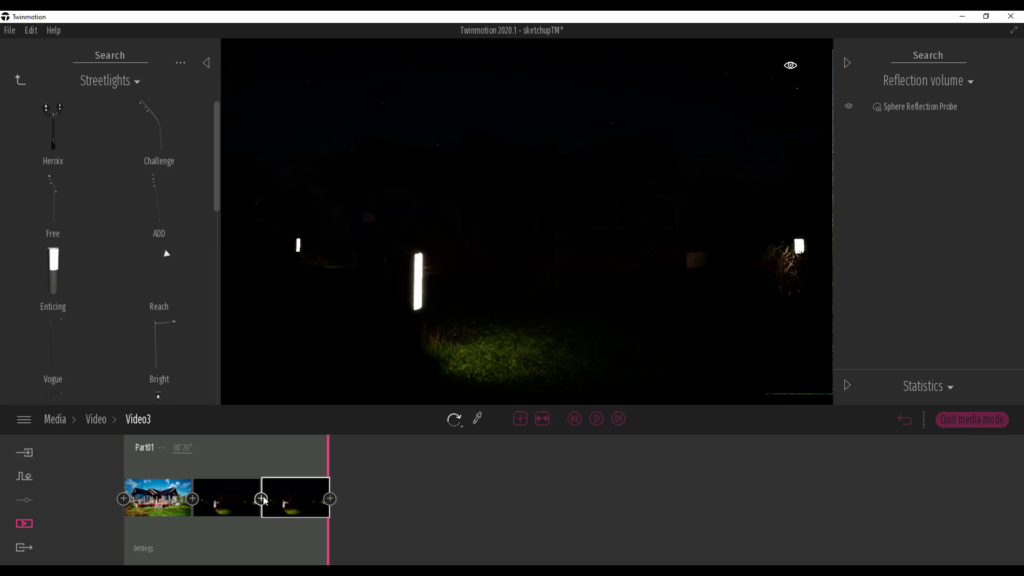
{"action": "left_click", "coordinate": [152, 472]}
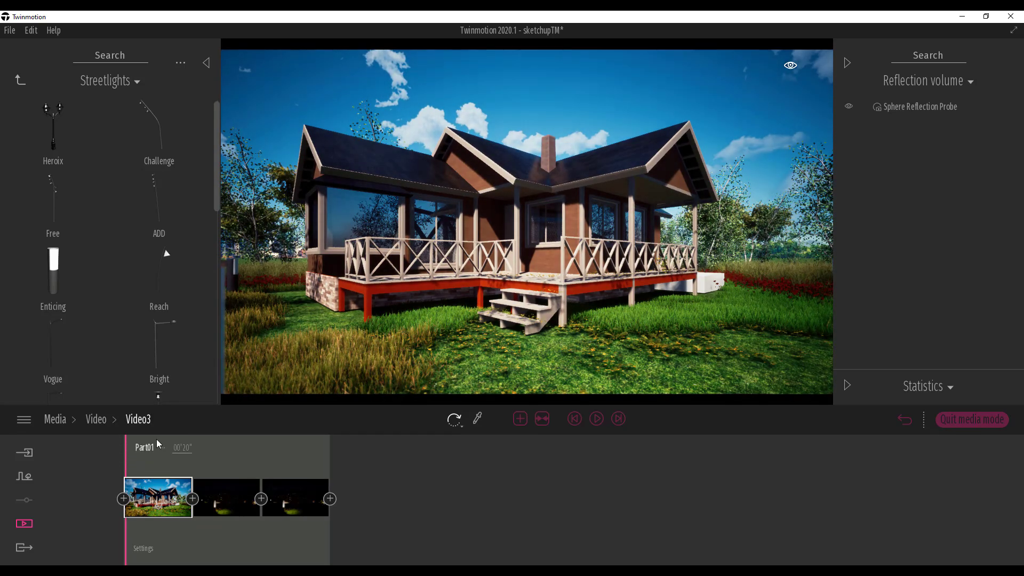
{"action": "left_click", "coordinate": [303, 498]}
{"action": "left_click", "coordinate": [288, 471]}
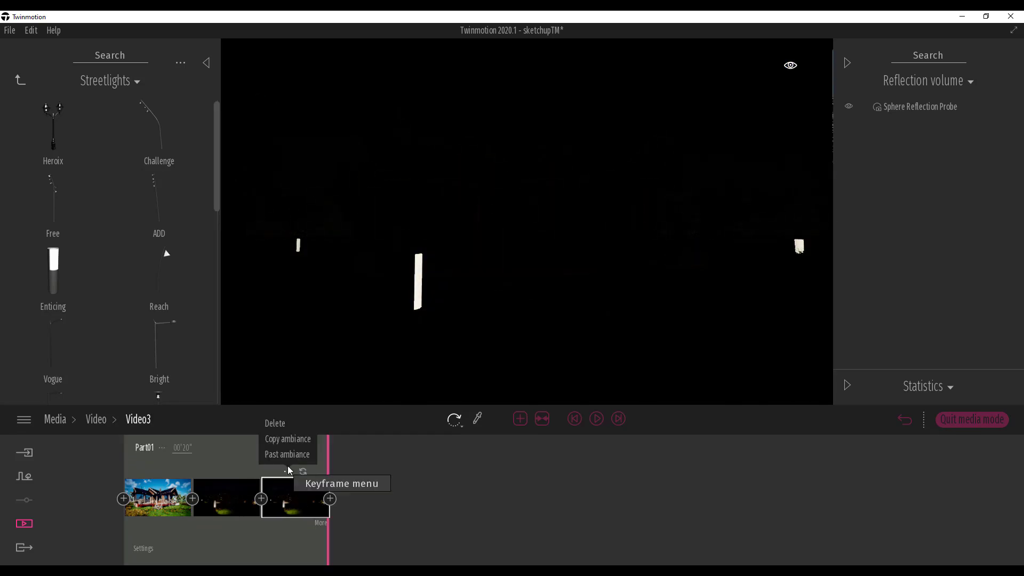
{"action": "left_click", "coordinate": [288, 454]}
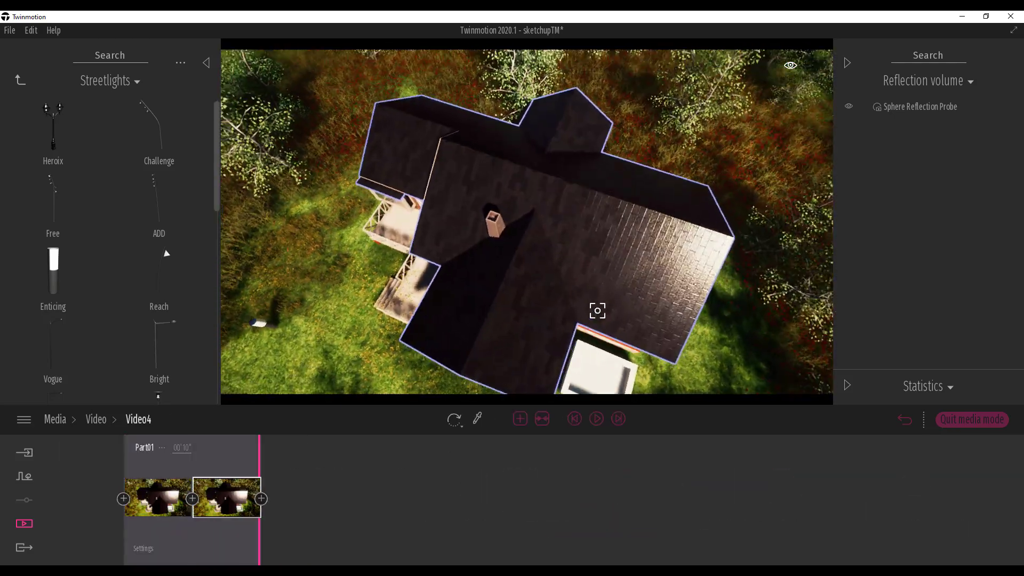
- Preview Video4 and give Video5 a second part after Part01, deleting the first attempt and adding it again
{"action": "left_click", "coordinate": [597, 418]}
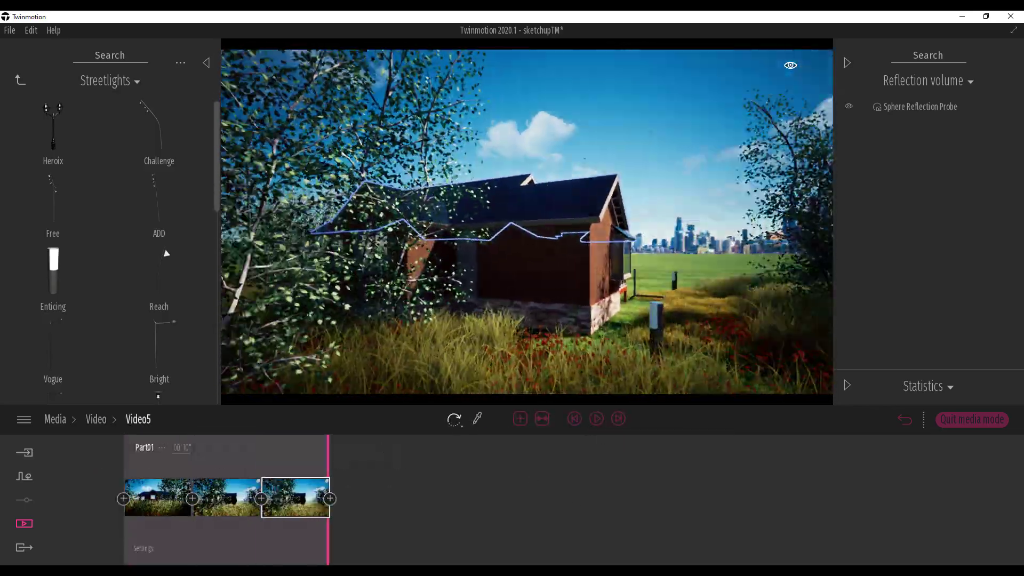
{"action": "left_click", "coordinate": [520, 419]}
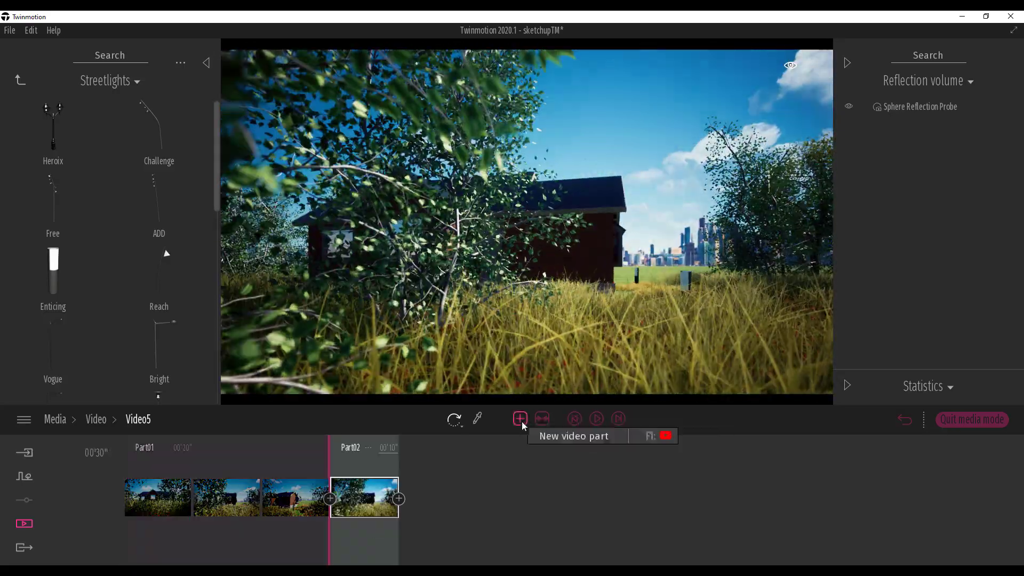
{"action": "key", "text": "Delete"}
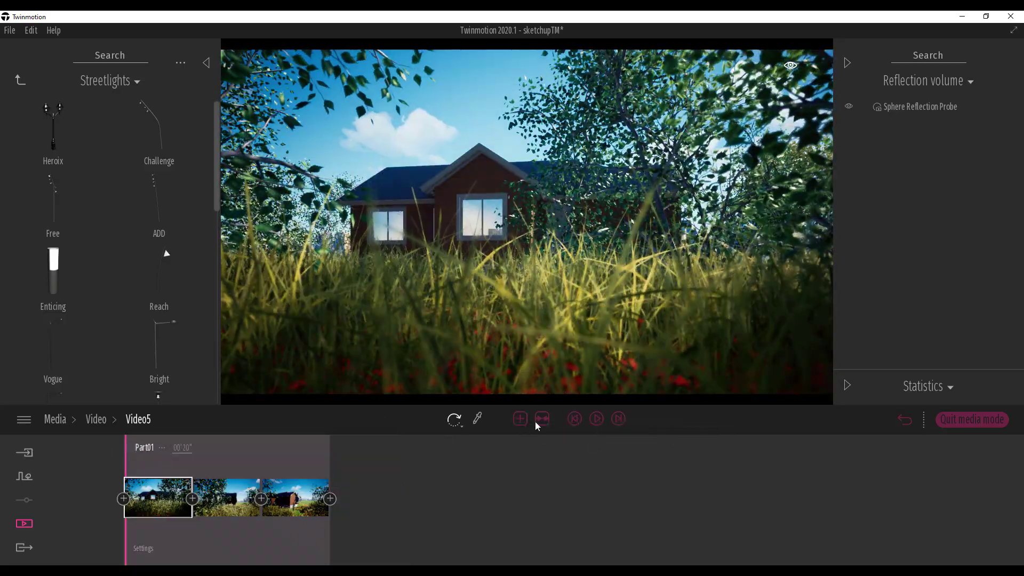
{"action": "left_click", "coordinate": [520, 418]}
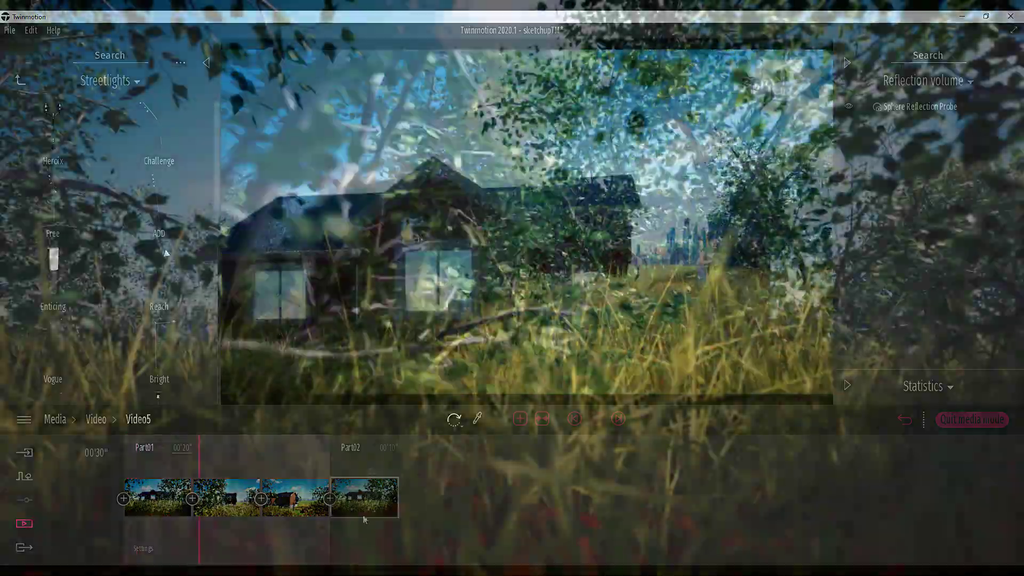